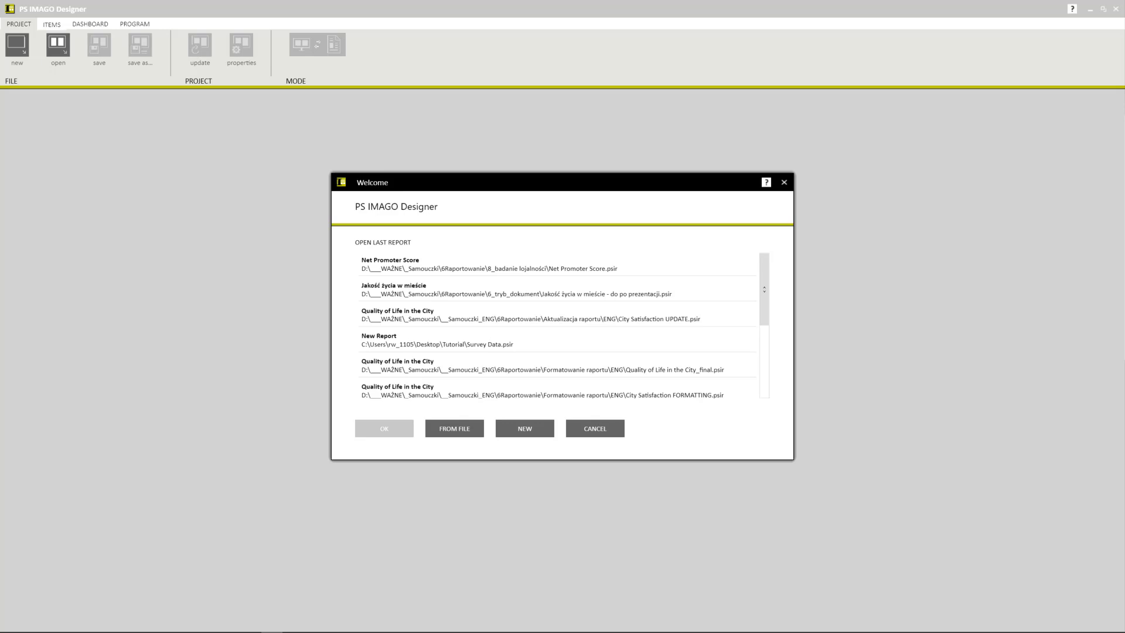
# Create a new report named "Quality of Life in the City" in document mode with A4 paper and portrait orientation
pyautogui.click(533, 432)
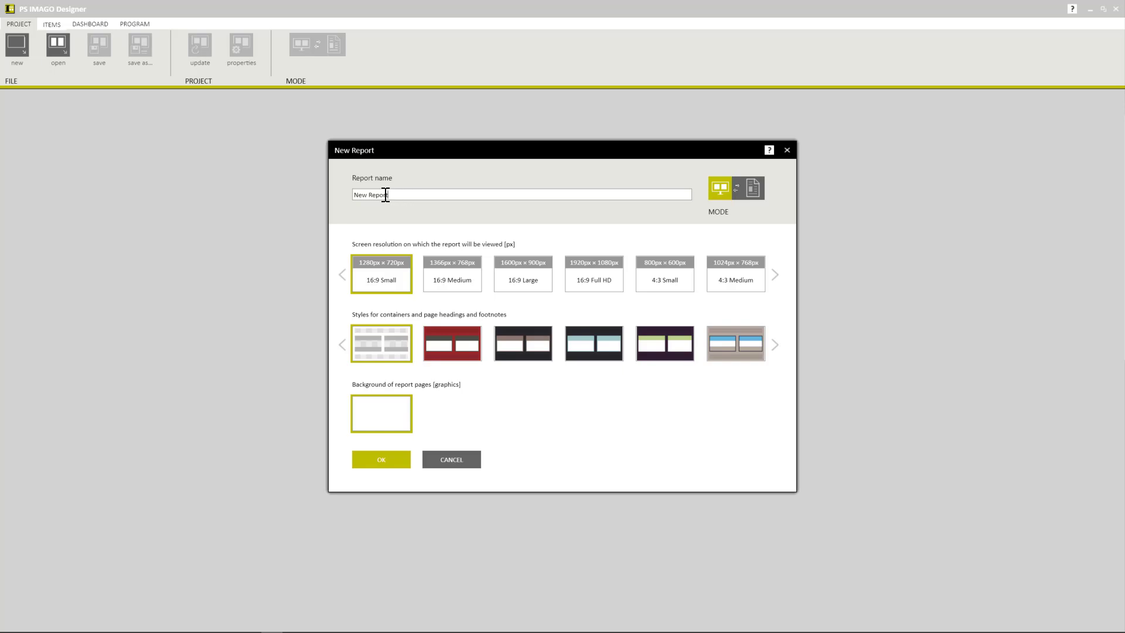
pyautogui.moveTo(389, 195); pyautogui.dragTo(350, 193)
pyautogui.write('Quality of Life in the City')
pyautogui.click(760, 195)
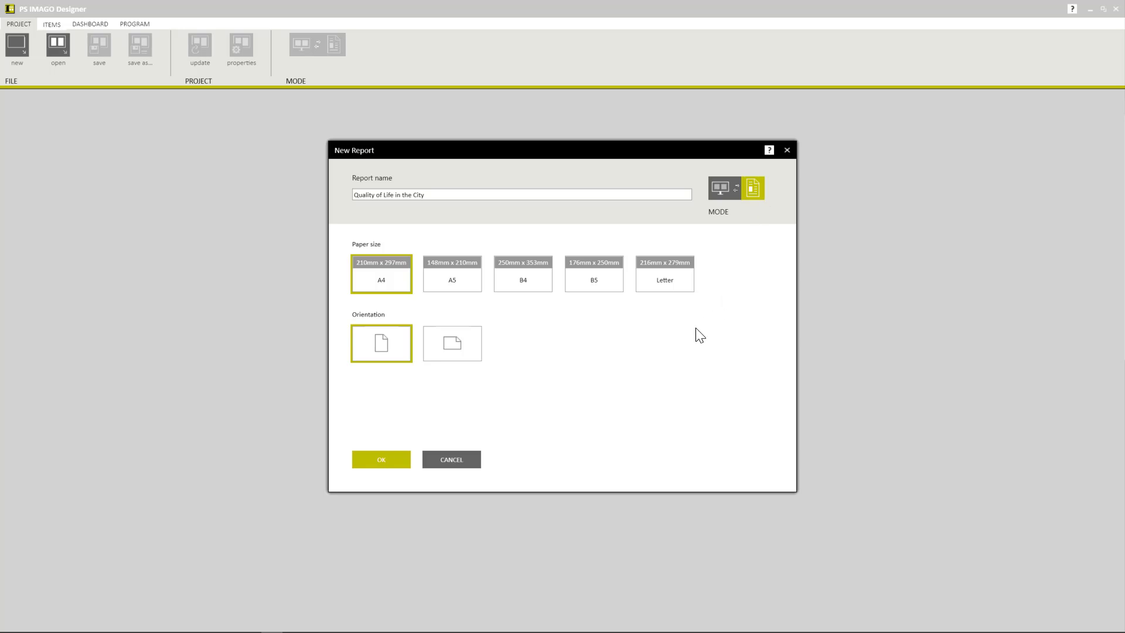
pyautogui.click(384, 458)
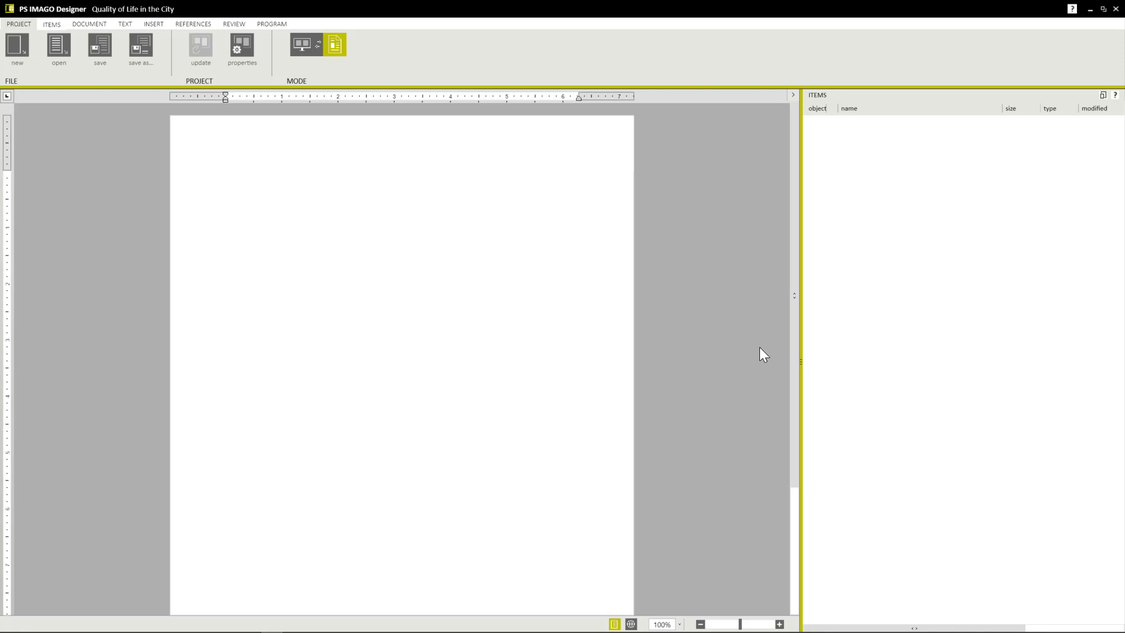
# Import the survey charts into the item list and enter "City Investments" on the first page in the Heading 1 style
pyautogui.click(52, 24)
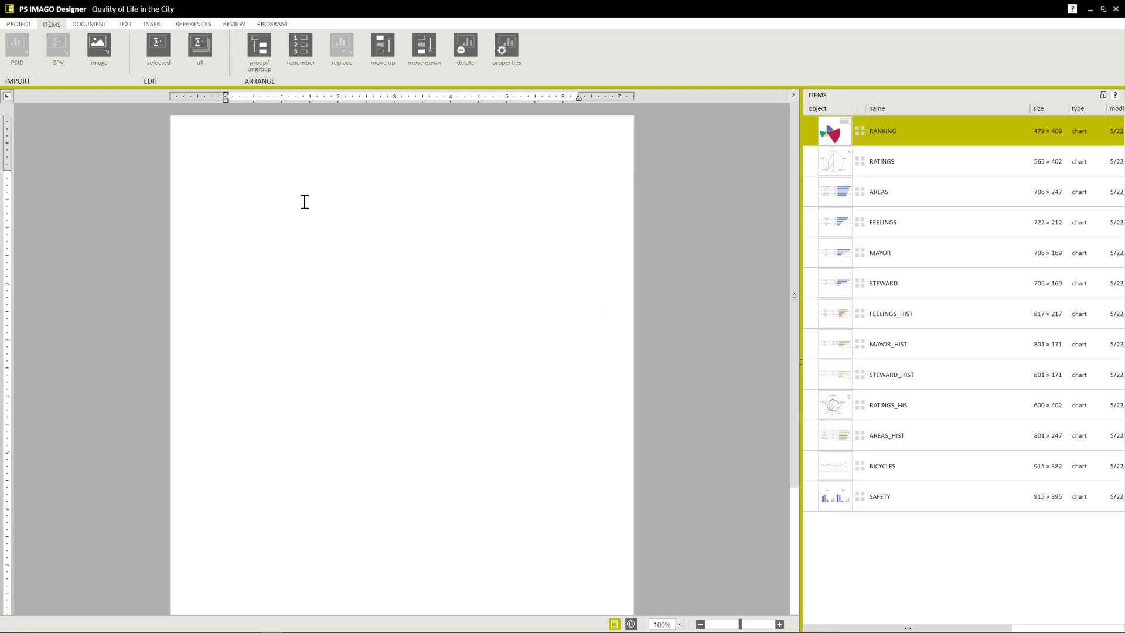
pyautogui.write('City Investments')
pyautogui.click(123, 24)
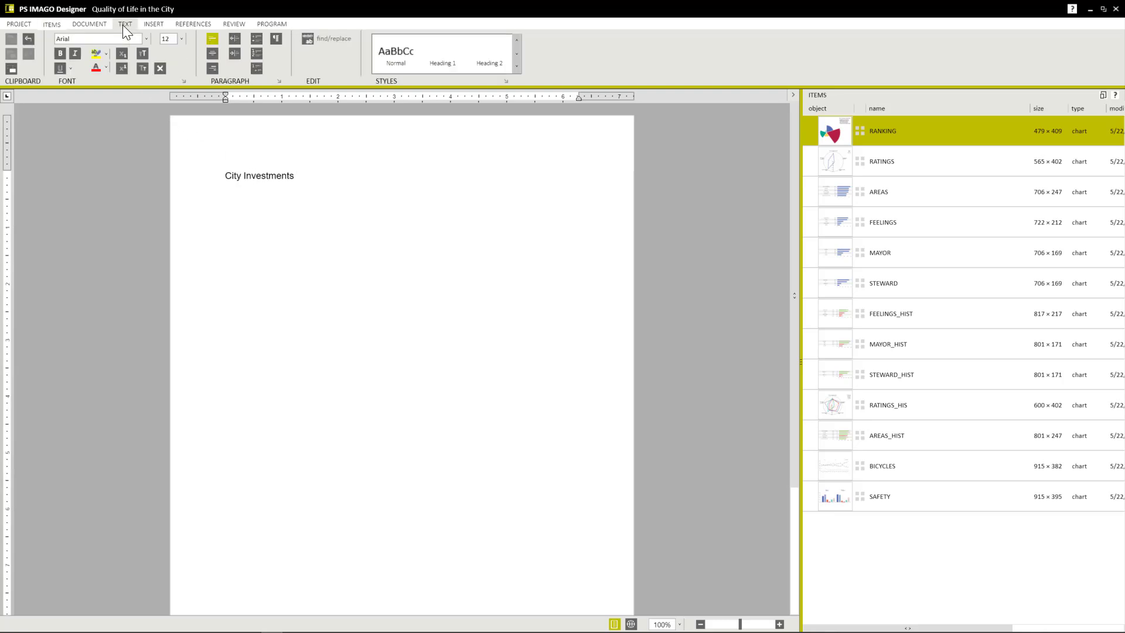
pyautogui.click(449, 63)
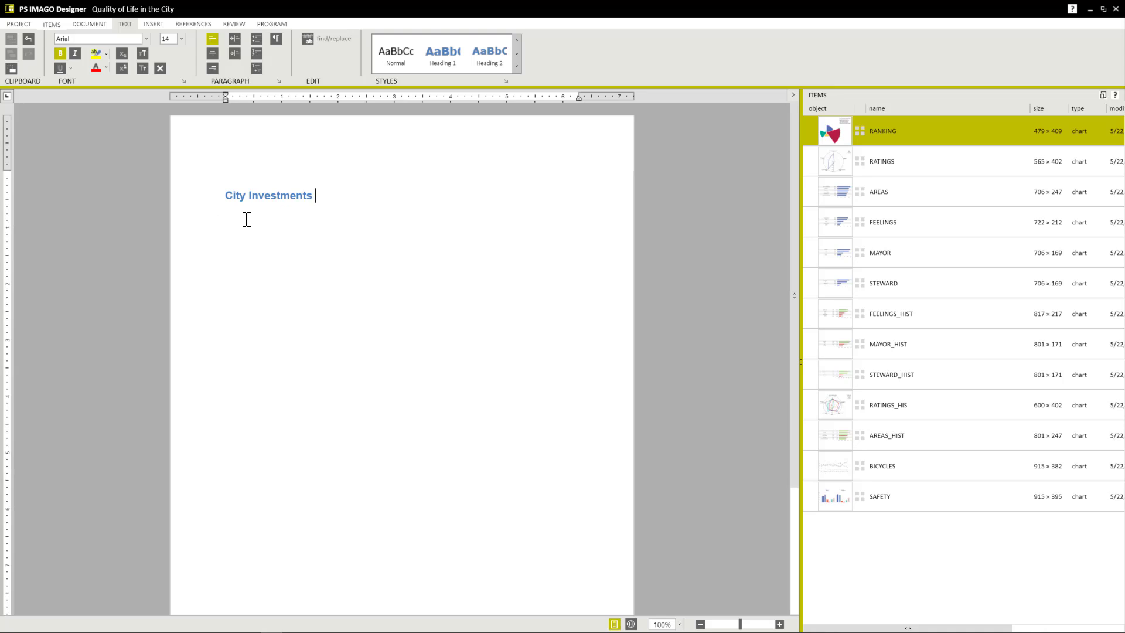
# Write the introductory paragraph on respondents ranking planned investments from most to least important and place the RANKING chart beneath it
pyautogui.write('As part of the conducted survey, respondents were asked to rank planned investments from most important to least important. Below are the results of the current survey.')
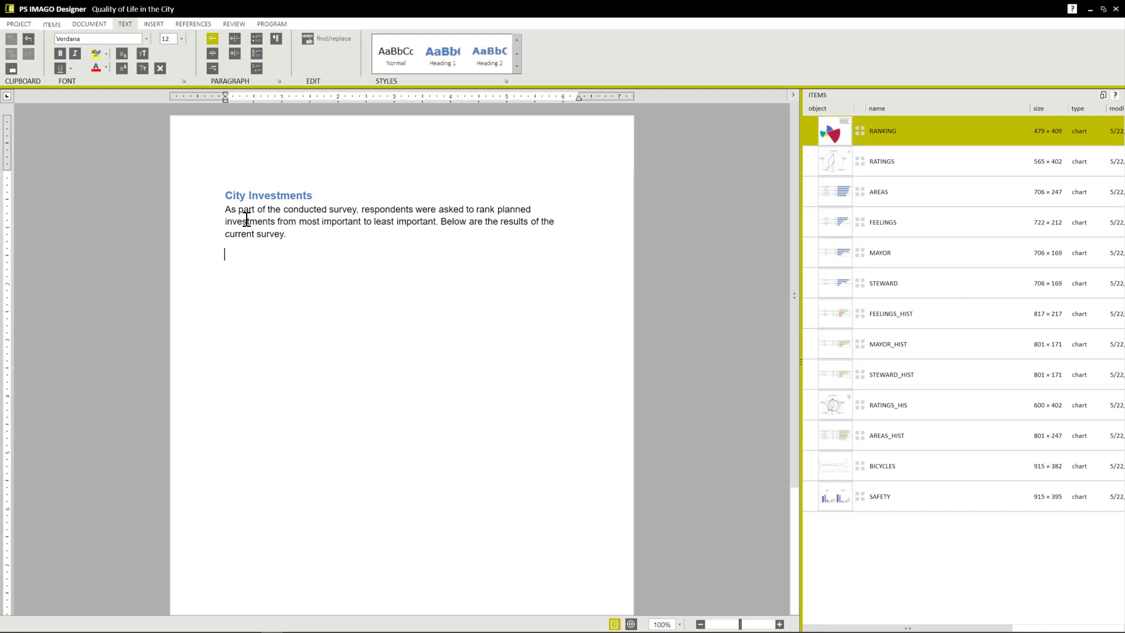
pyautogui.moveTo(837, 132); pyautogui.dragTo(242, 267)
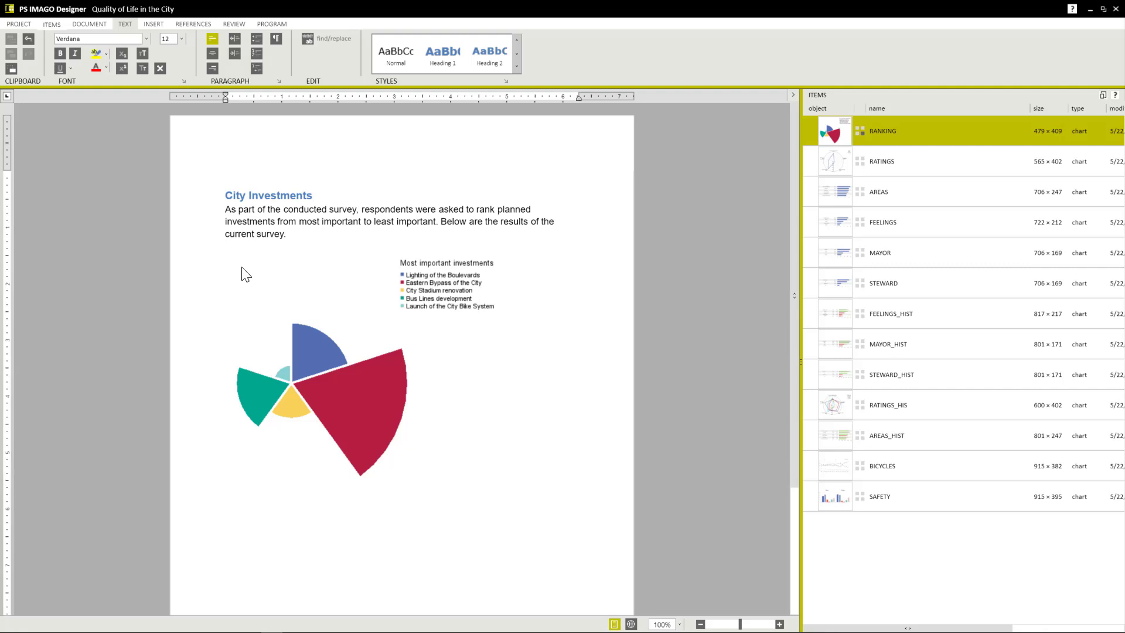
pyautogui.click(474, 467)
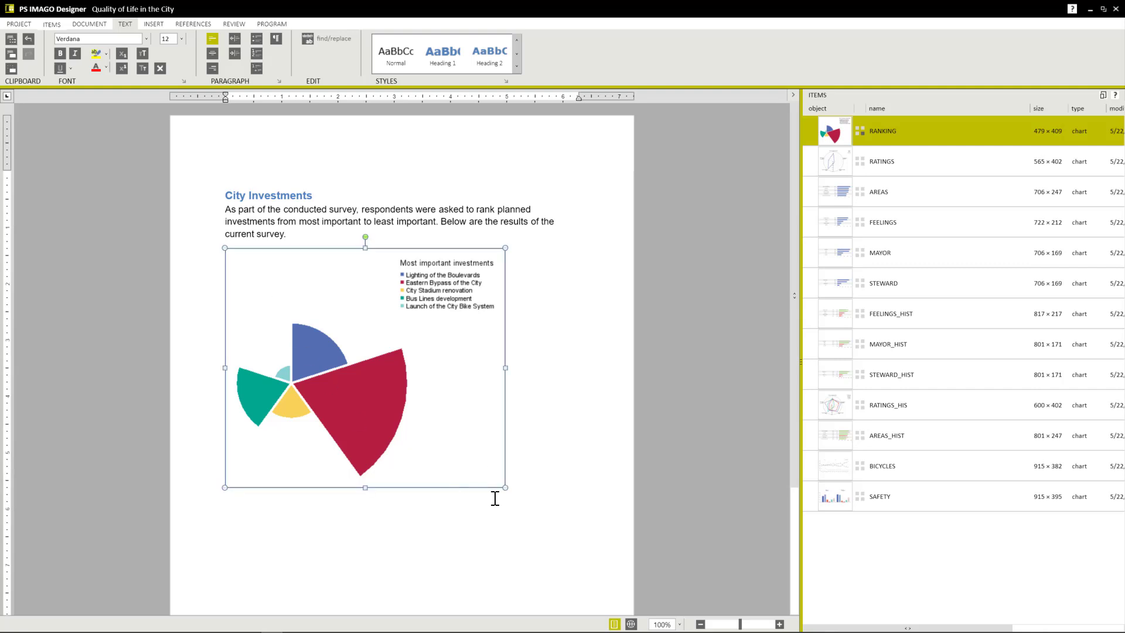
# Add the commentary beginning "The chart presents only those investments that were ranked first by the residents" below the chart, without a trailing empty line
pyautogui.click(557, 476)
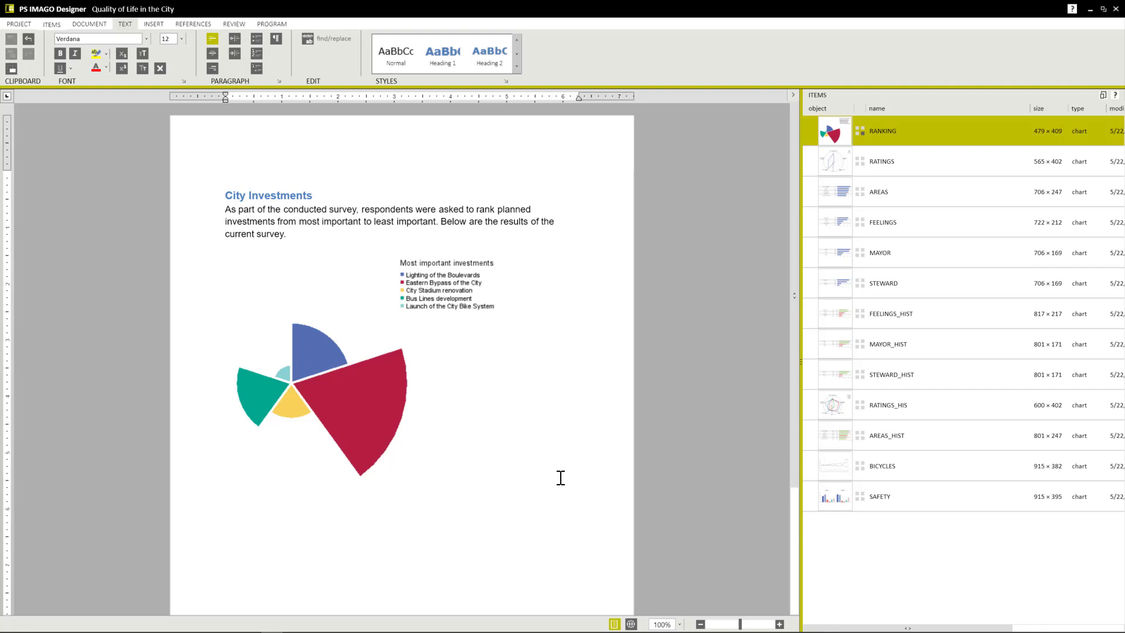
pyautogui.write('The chart presents only those investments that were ranked first by the residents. The most urgent investment, according to the residents, is definitely the construction of the eastern bypass of the city. Investments that are considered to have the same priority for residents are the installation of lighting along the boulevards and the development of bus lines. It is worth mentioning that these three investments were also indicated by residents in the previous edition of the survey. In this edition of the survey, for the first time, residents highly ranked the introduction of a city bike system, which is popular in many other large cities in Poland.')
pyautogui.scroll(-3, 560, 477)
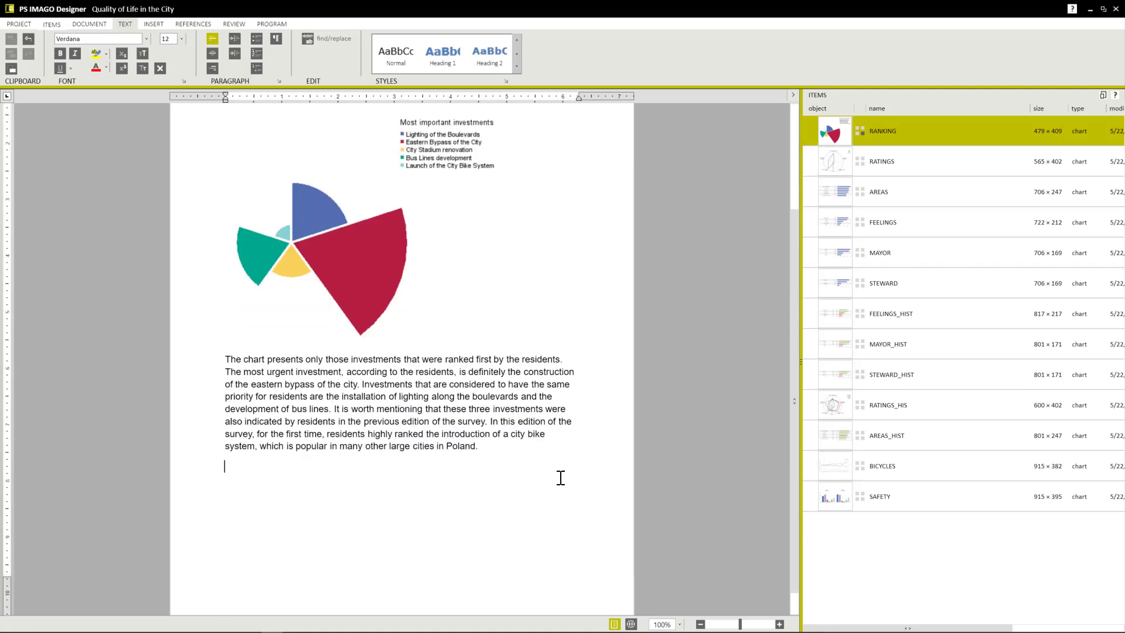
pyautogui.press('BackSpace')
# Insert a footnote at the end of the commentary reading "Resident Opinion Survey - 2015"
pyautogui.click(195, 22)
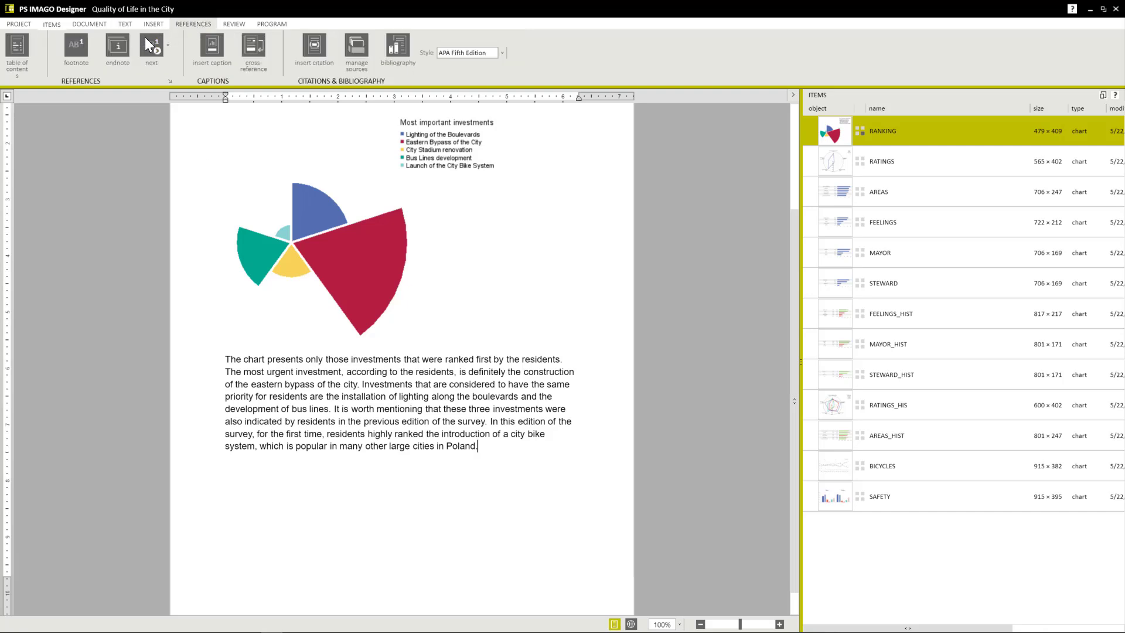
pyautogui.click(75, 45)
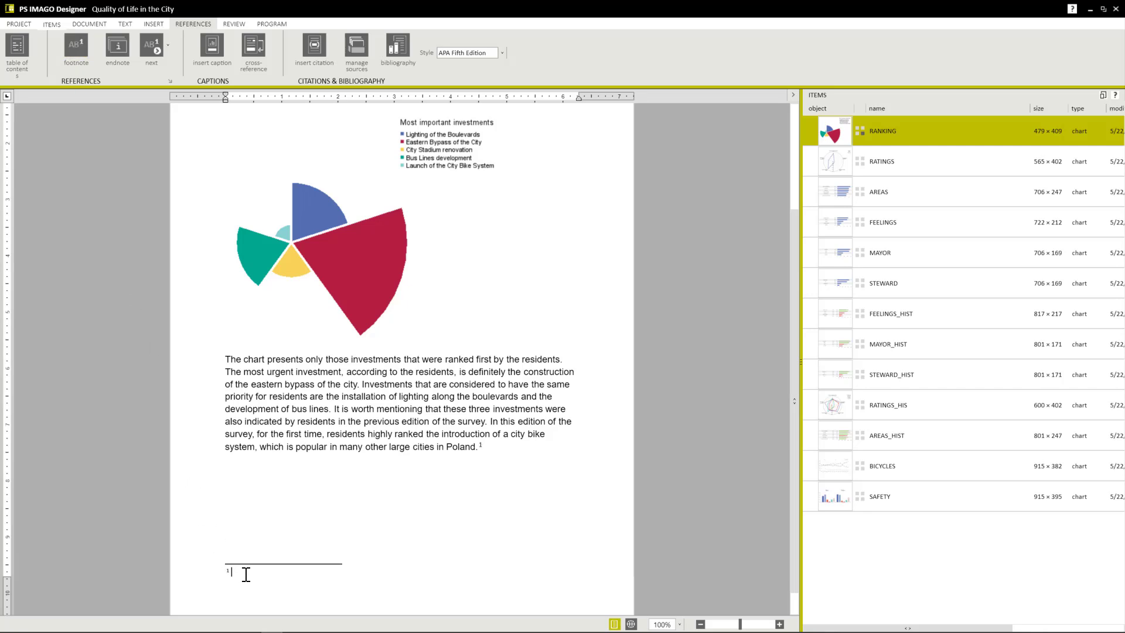
pyautogui.write('Resident Opinion Survey - 2015')
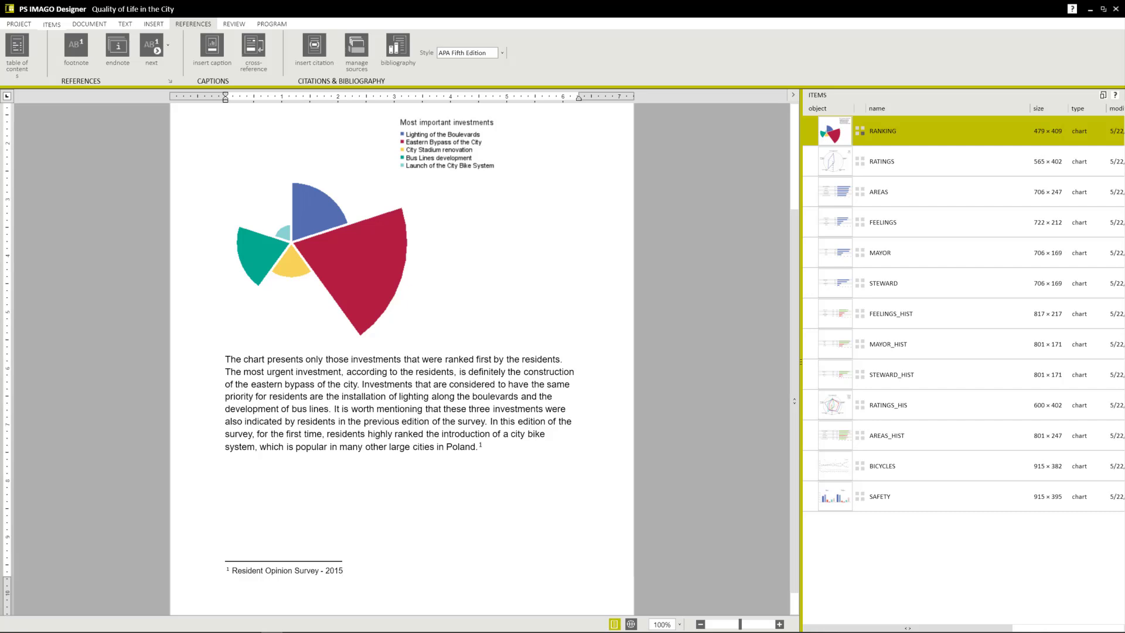
# Caption the investments chart using a new label "Chart", positioned below the selected item
pyautogui.click(338, 283)
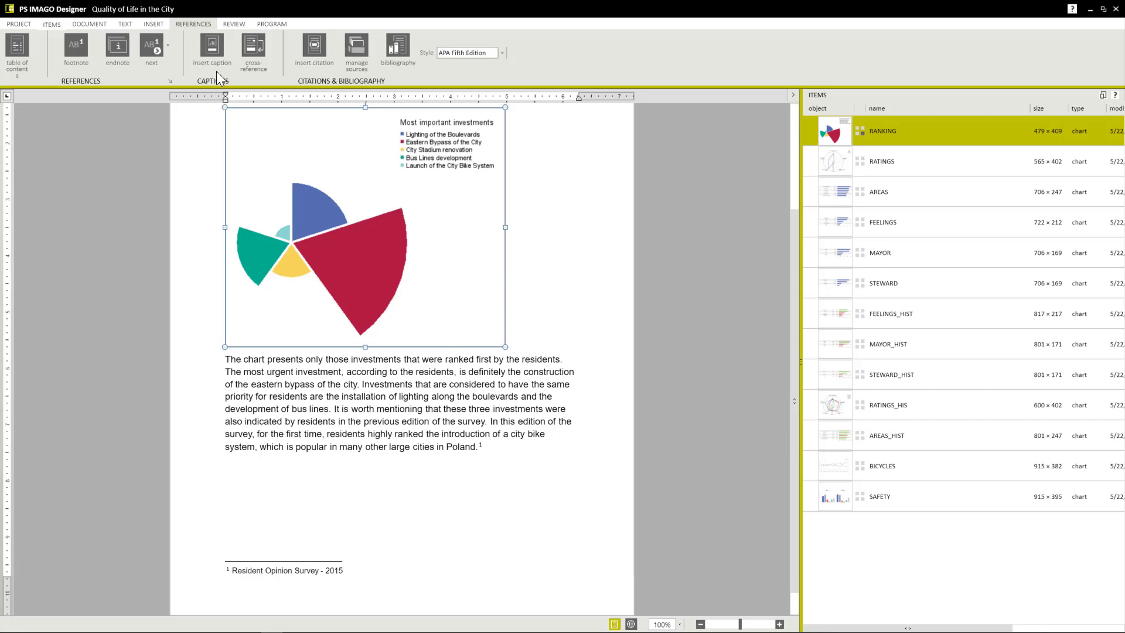
pyautogui.click(209, 47)
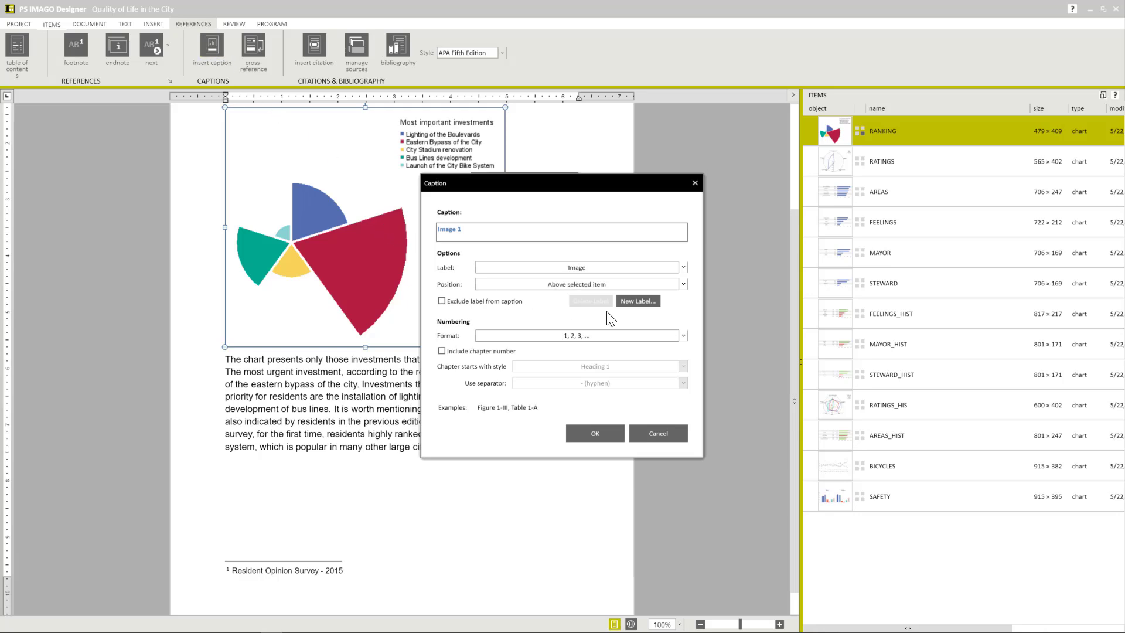
pyautogui.click(642, 303)
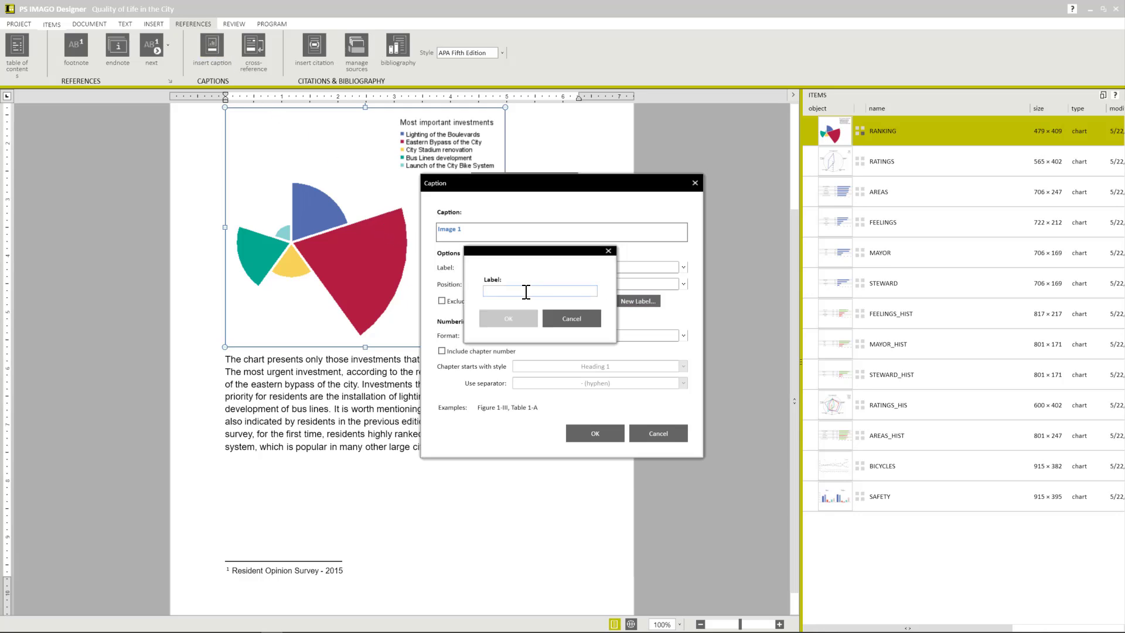
pyautogui.write('Chart')
pyautogui.click(502, 315)
pyautogui.click(683, 285)
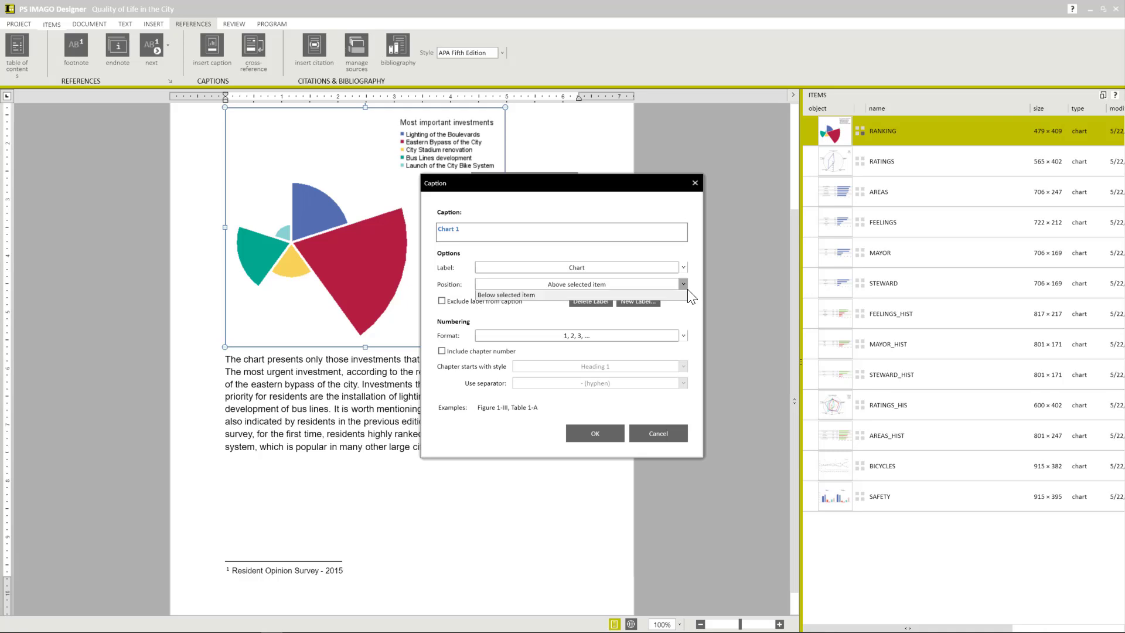
pyautogui.click(596, 307)
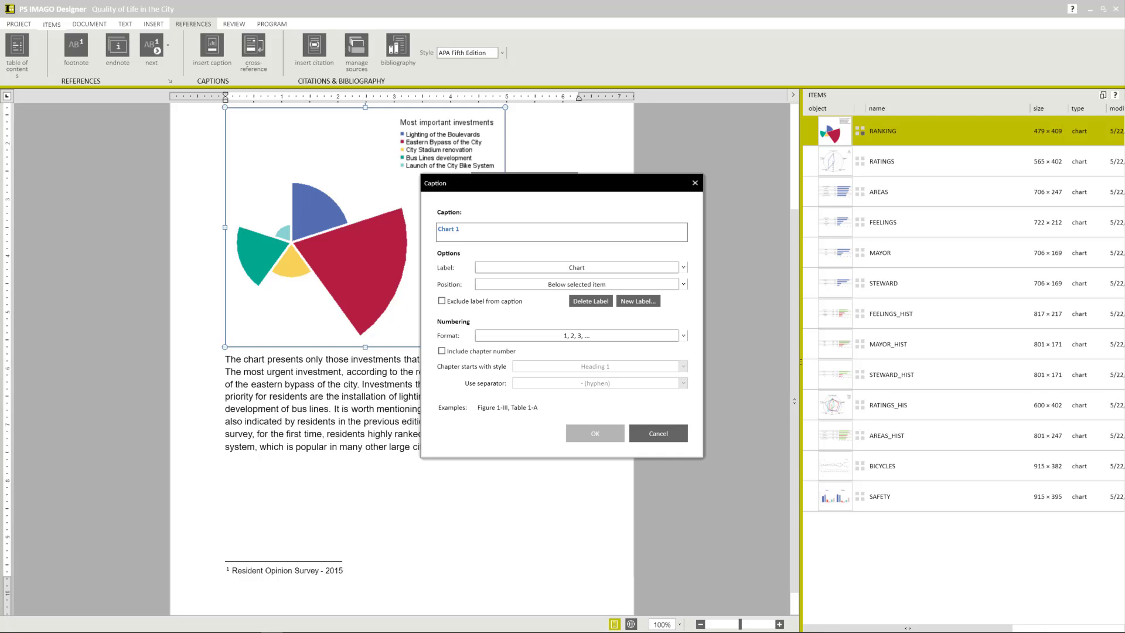
pyautogui.click(596, 434)
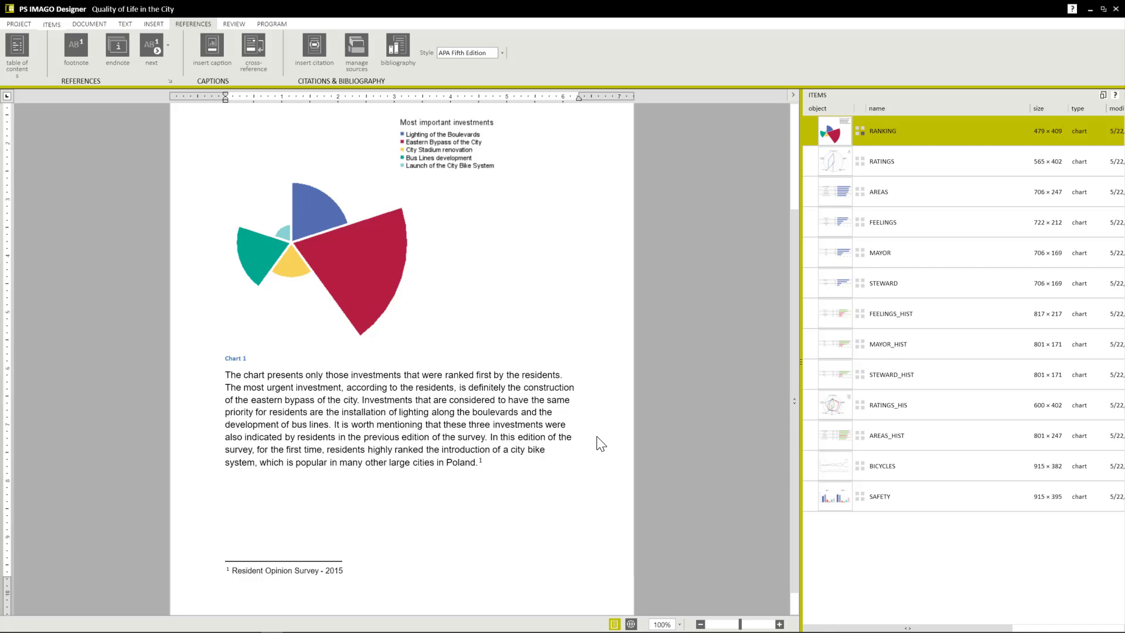
# Add a period after "Chart 1" in the caption and insert the name of the selected RANKING item
pyautogui.click(289, 359)
pyautogui.rightClick(250, 358)
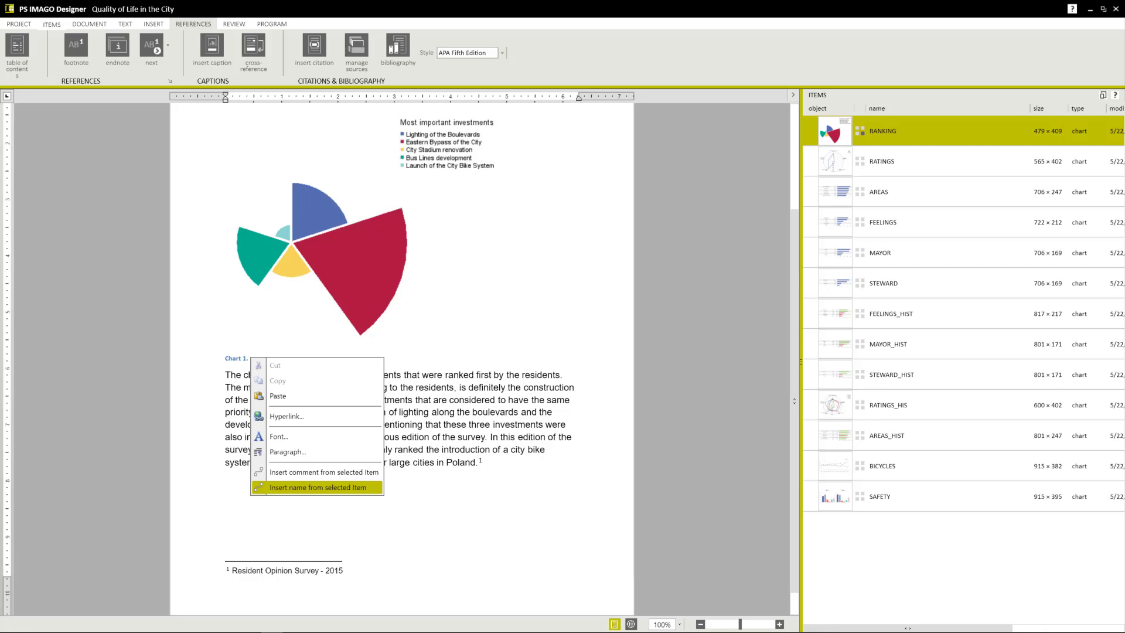
pyautogui.click(343, 489)
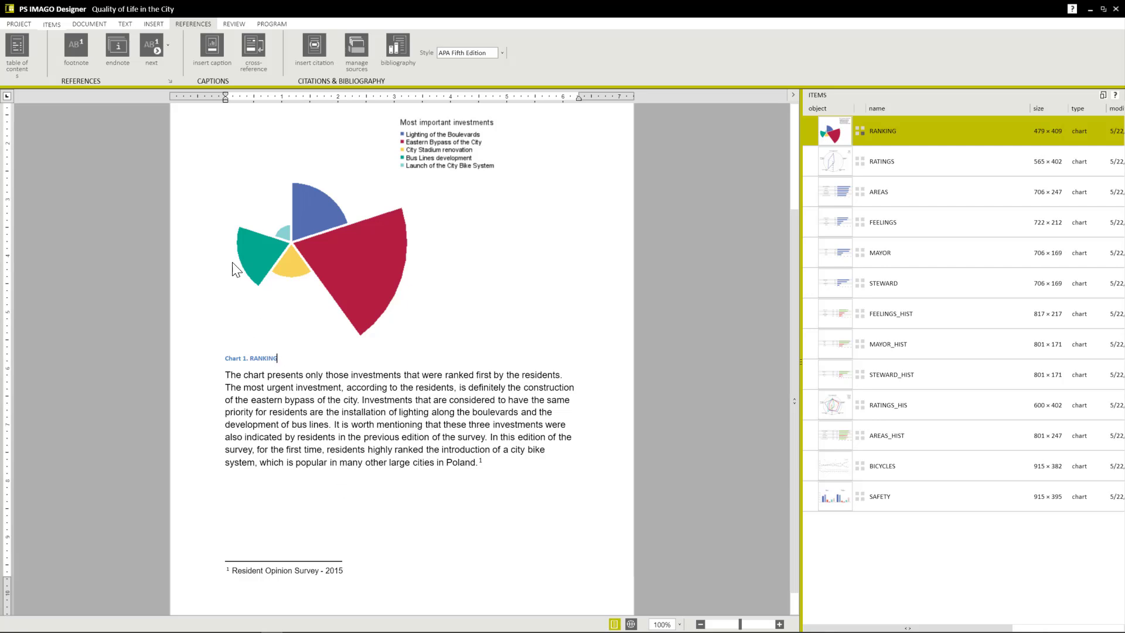
# Insert a page break after the commentary and add "Evaluation of City Authorities – Comparative Analysis" in the Heading 1 style on the new page
pyautogui.click(154, 24)
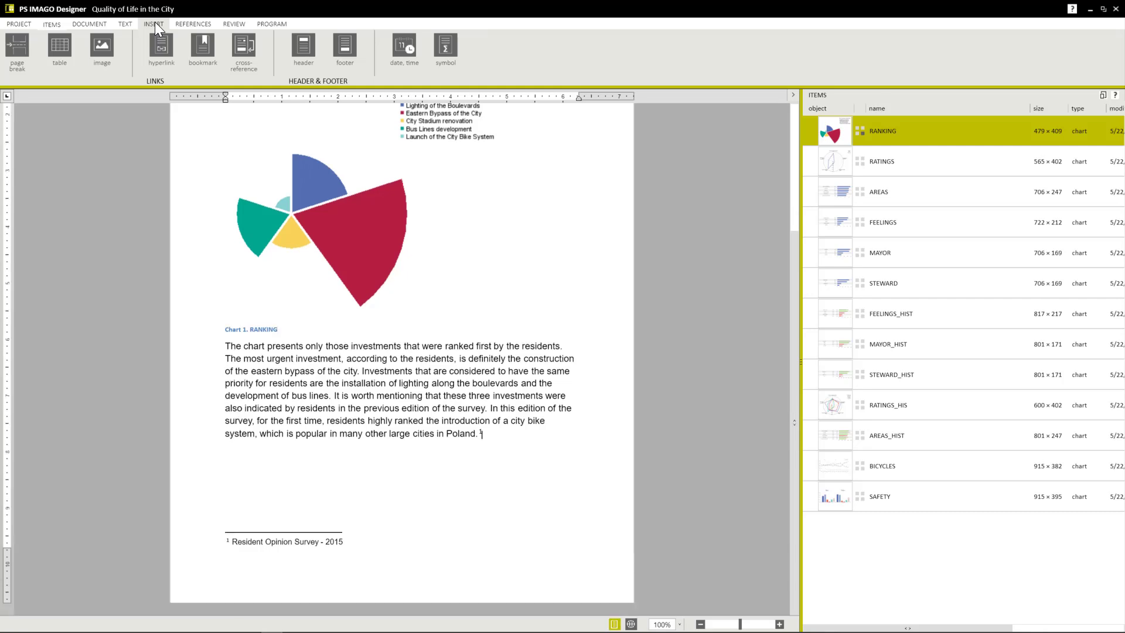
pyautogui.click(12, 42)
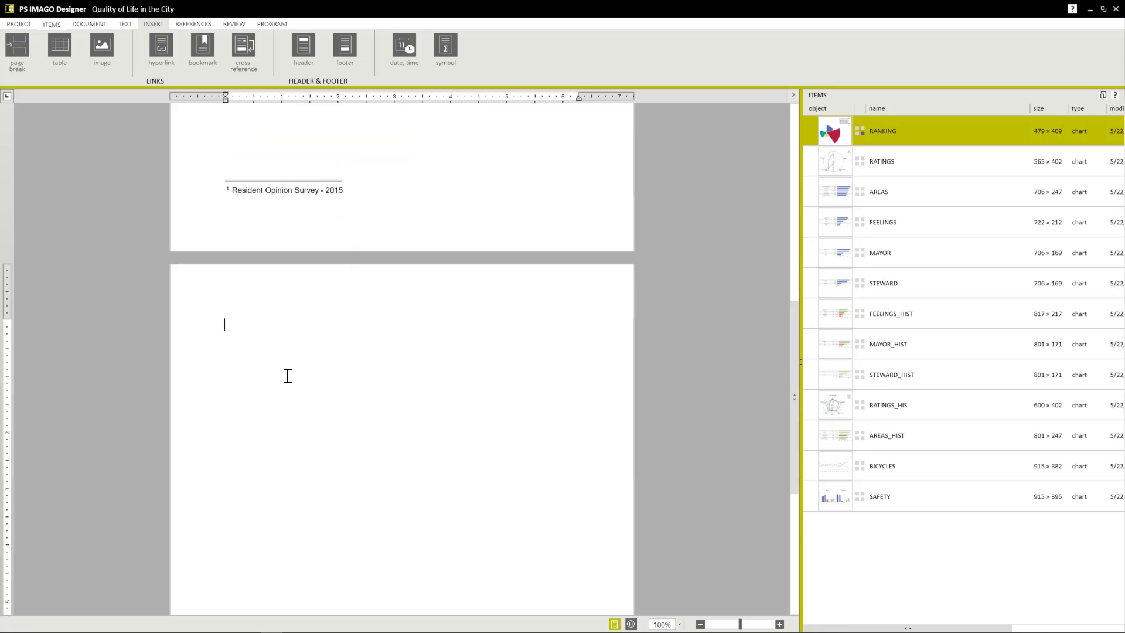
pyautogui.hotkey('ctrl', 'v')
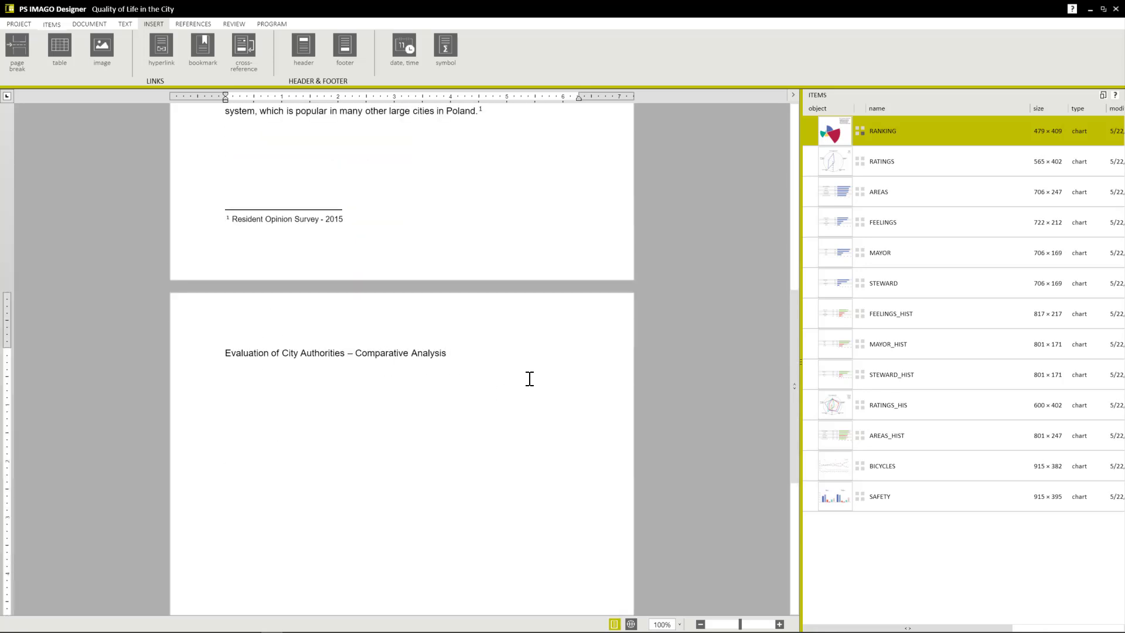
pyautogui.moveTo(446, 356); pyautogui.dragTo(223, 347)
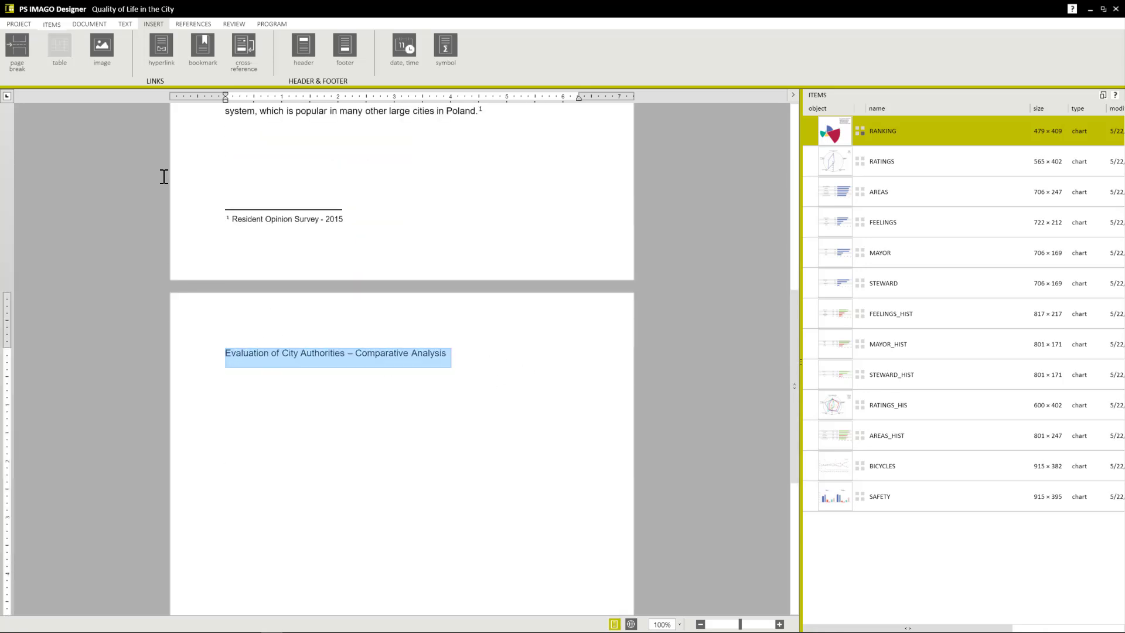
pyautogui.click(124, 23)
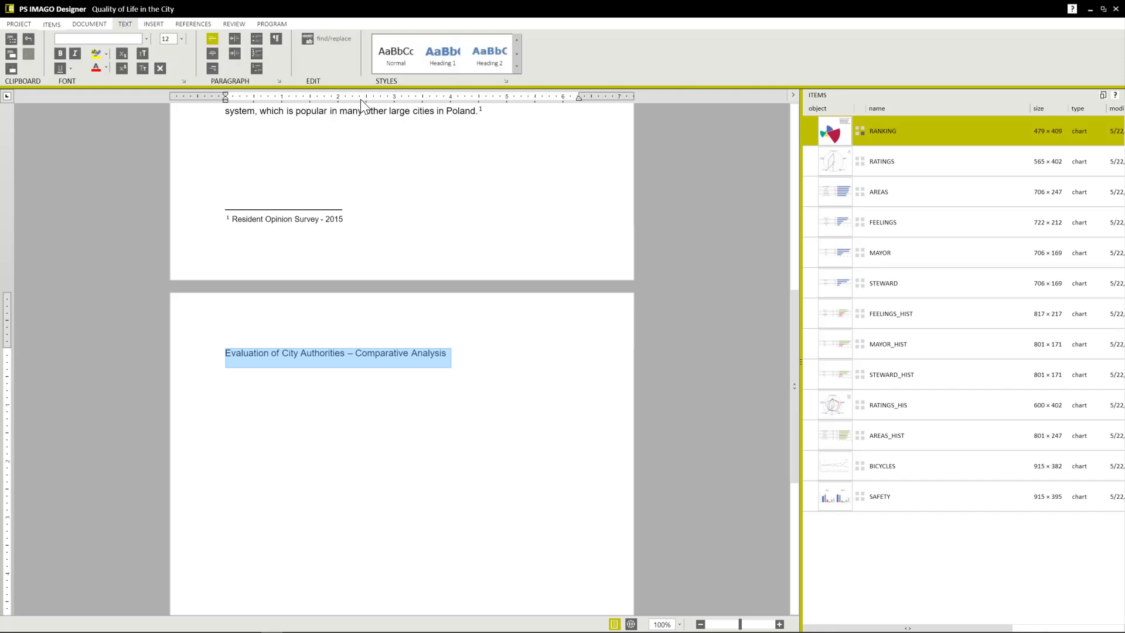
pyautogui.click(448, 55)
pyautogui.click(530, 353)
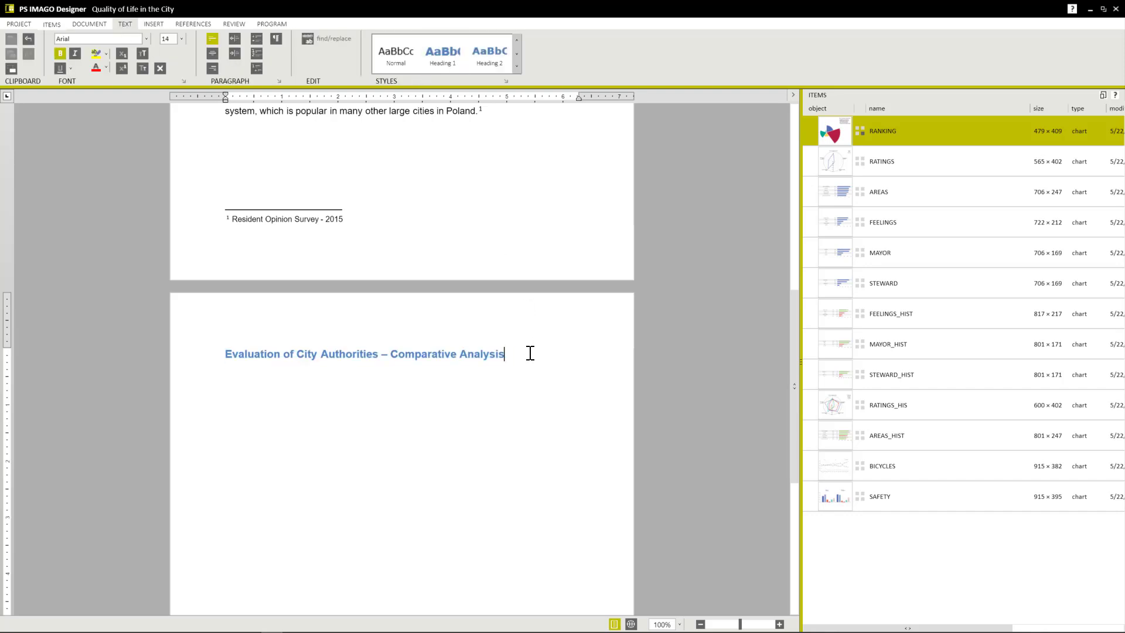
# Paste the paragraph introducing the mayor's evaluation under the heading and place the MAYOR_HIST and STEWARD_HIST charts beneath it
pyautogui.press('Return')
pyautogui.hotkey('ctrl', 'v')
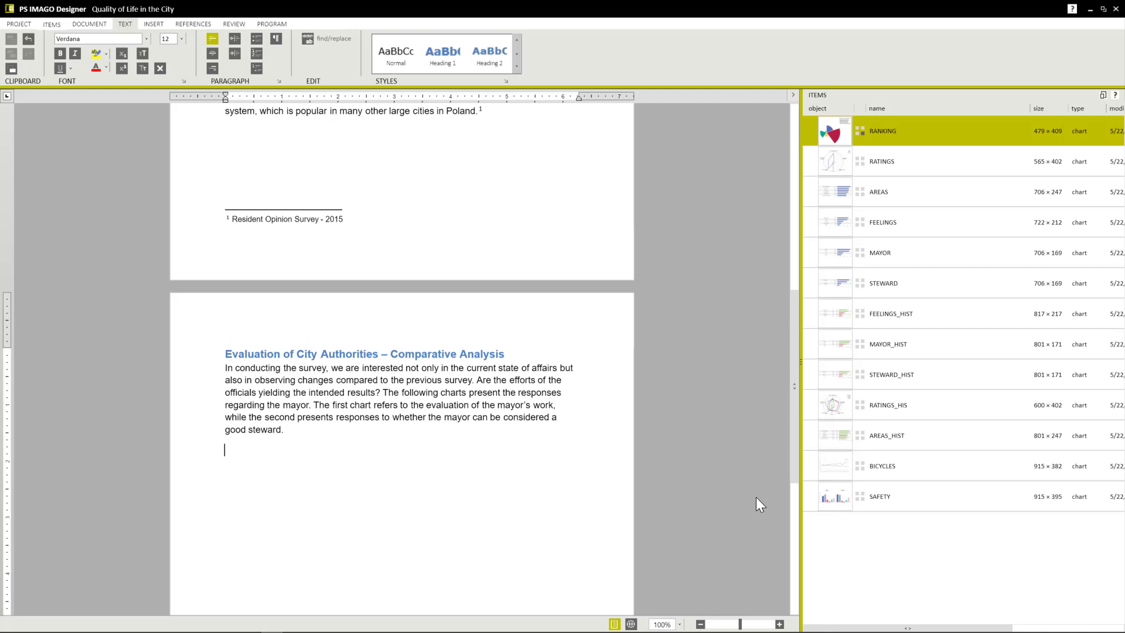
pyautogui.click(835, 344)
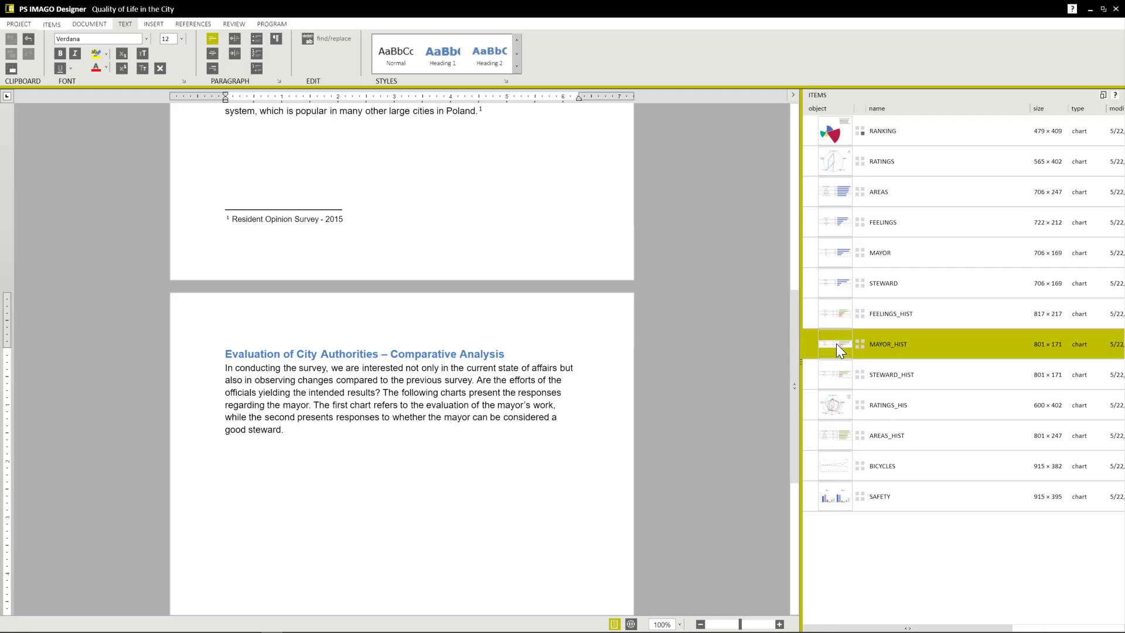
pyautogui.moveTo(287, 476); pyautogui.dragTo(288, 478)
pyautogui.scroll(-2, 683, 535)
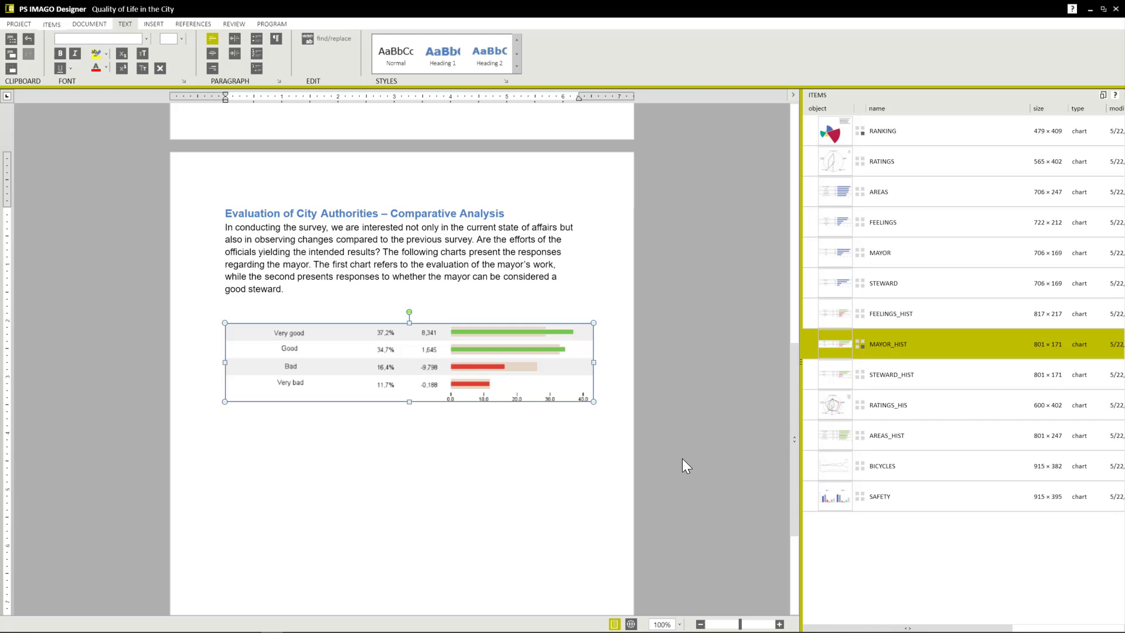
pyautogui.click(835, 378)
pyautogui.moveTo(783, 397); pyautogui.dragTo(312, 446)
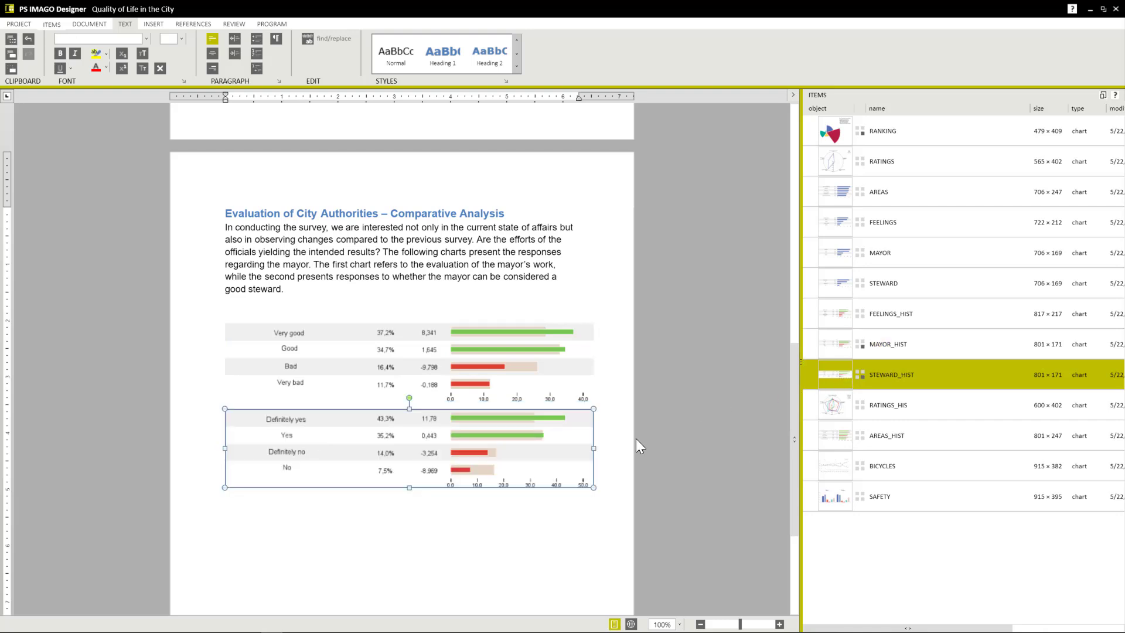
# Caption the two charts "Chart 2. MAYOR" and "Chart 3. STEWARD" and add the commentary comparing the mayor's ratings with the previous survey
pyautogui.click(718, 449)
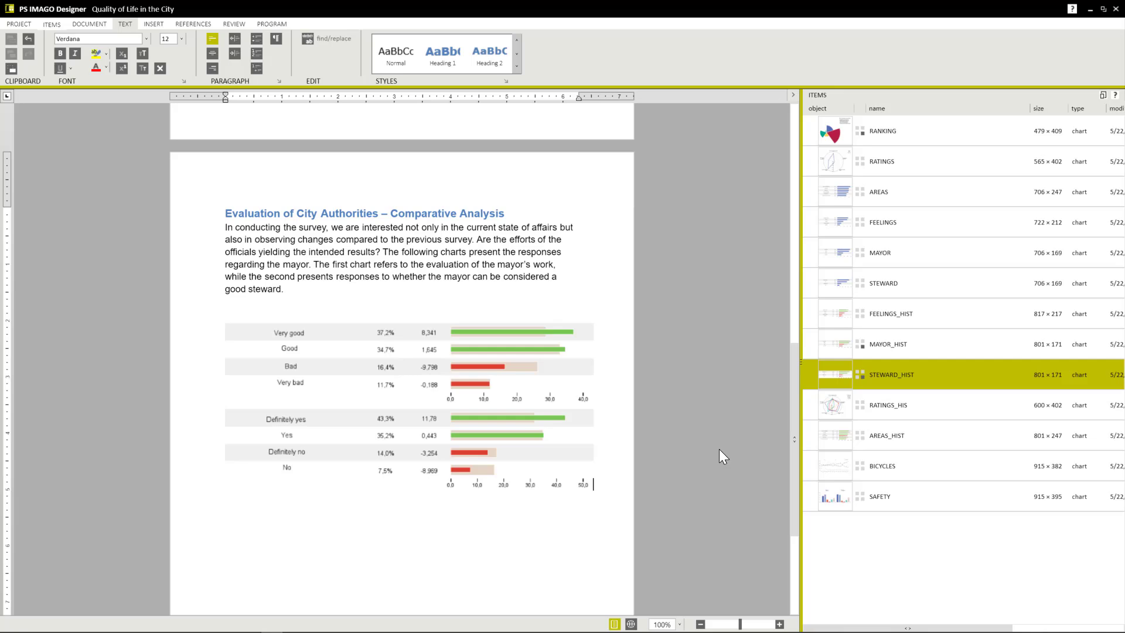
pyautogui.press('Return')
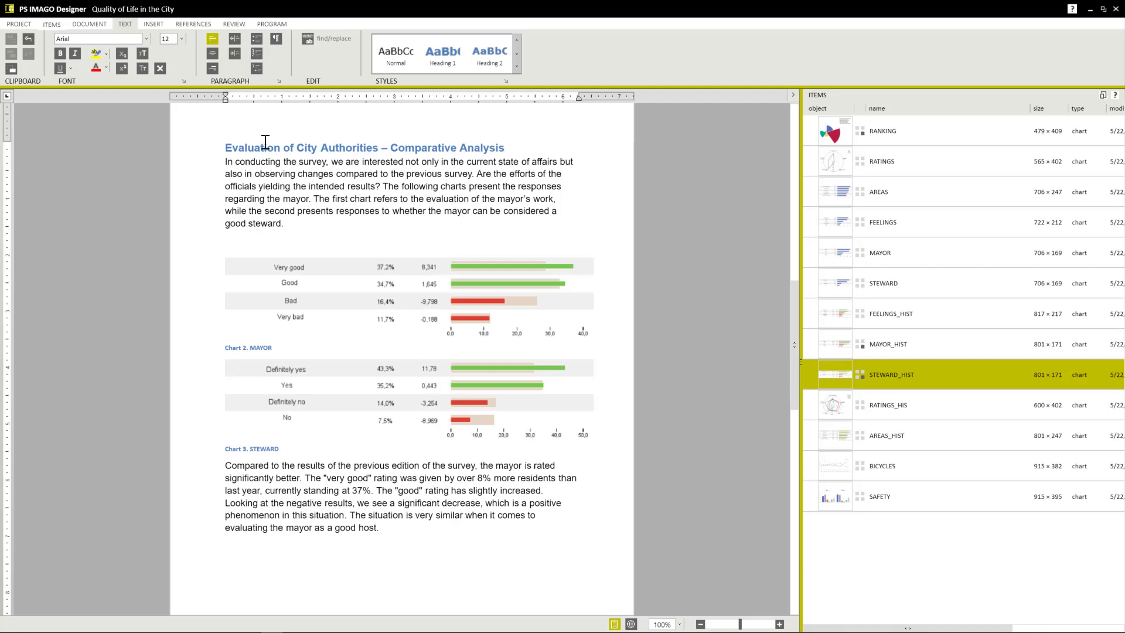
# Add a page header containing the Predictive Solutions logo image, right-align the logo and close header editing
pyautogui.click(153, 25)
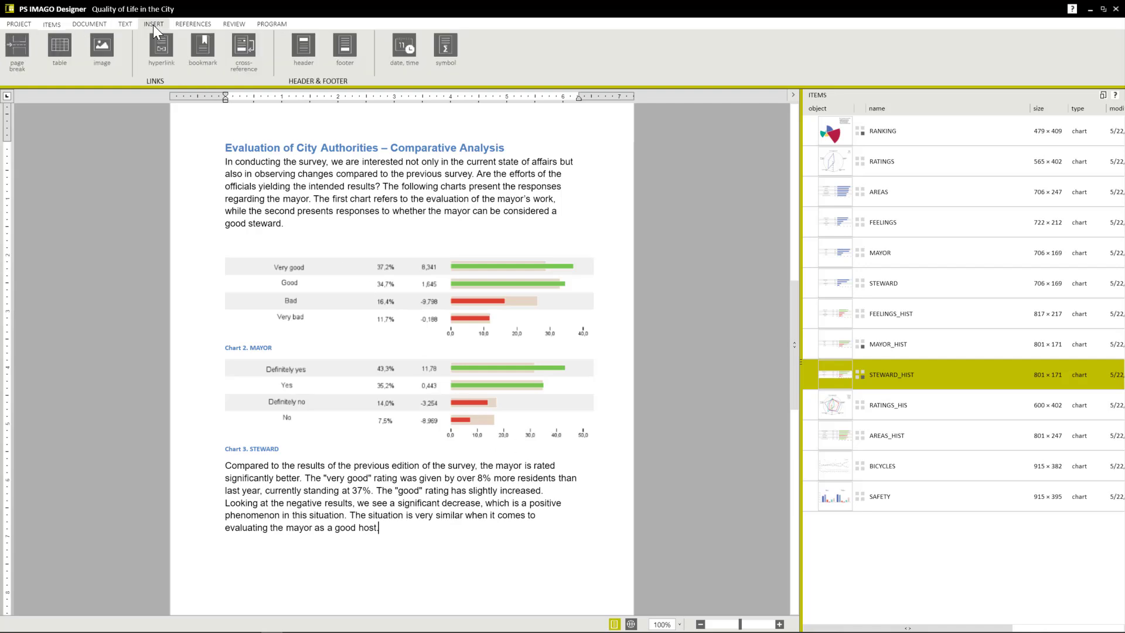
pyautogui.click(307, 49)
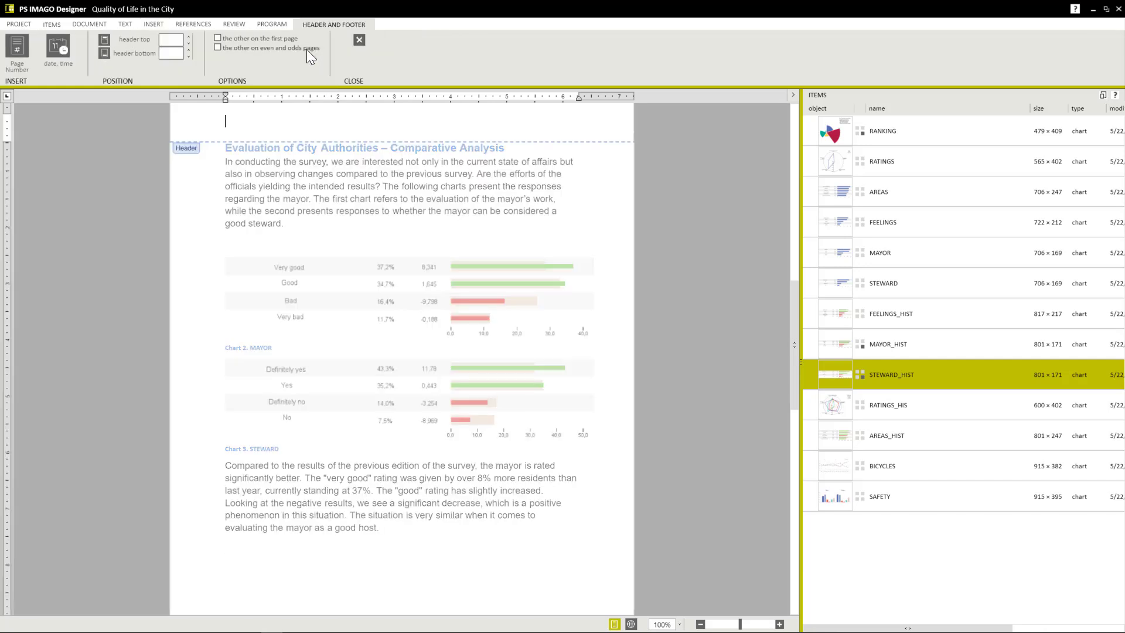
pyautogui.click(163, 27)
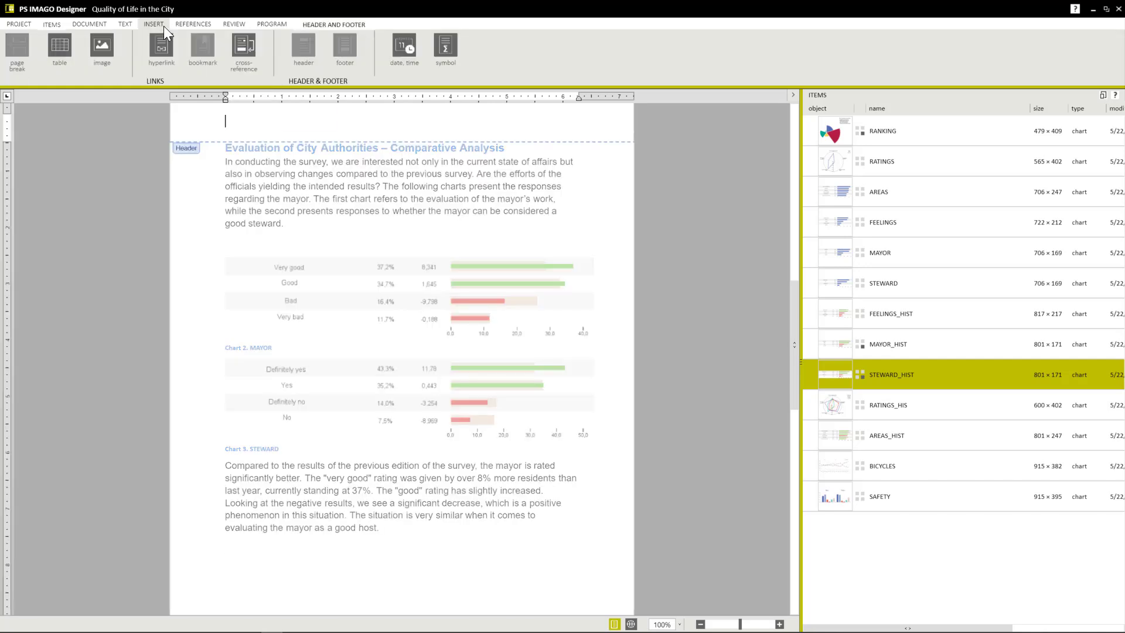
pyautogui.click(103, 49)
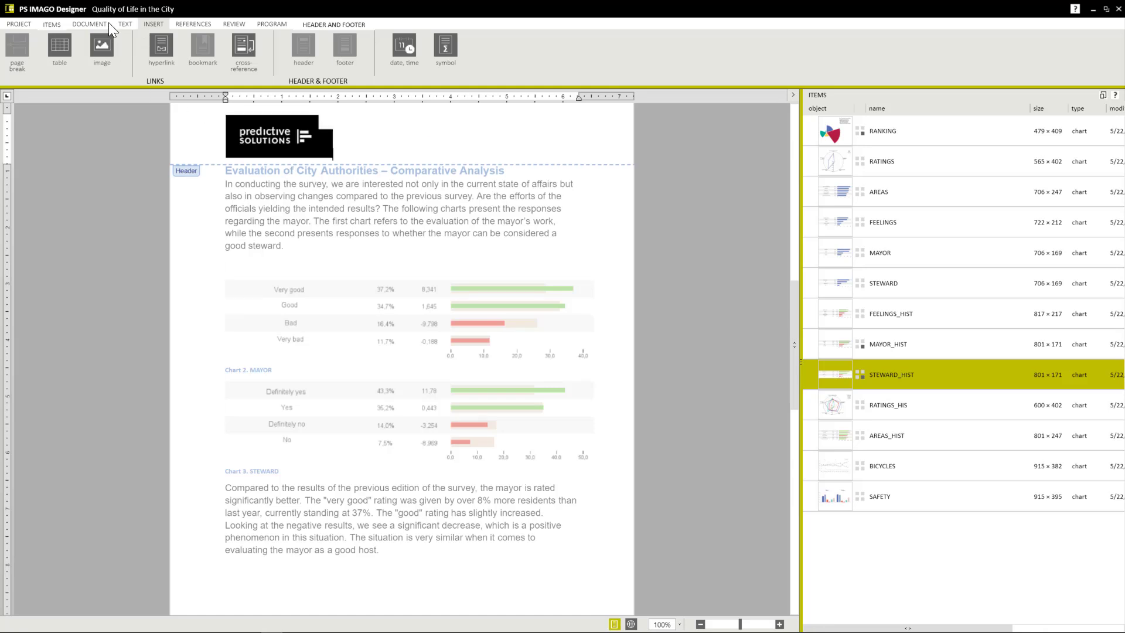
pyautogui.click(124, 23)
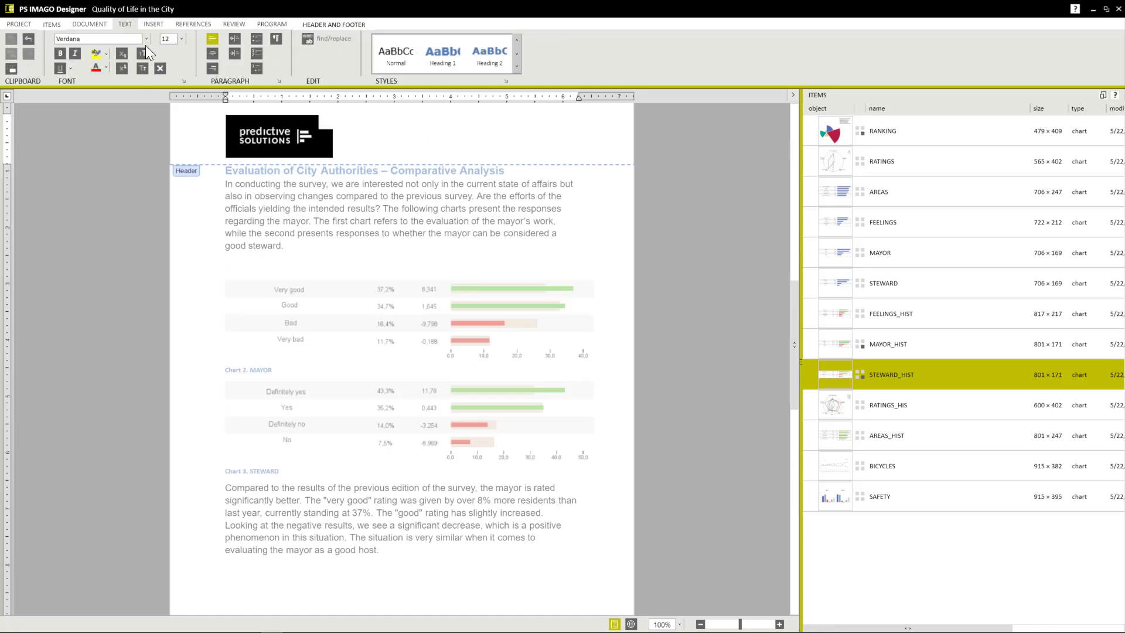
pyautogui.click(213, 68)
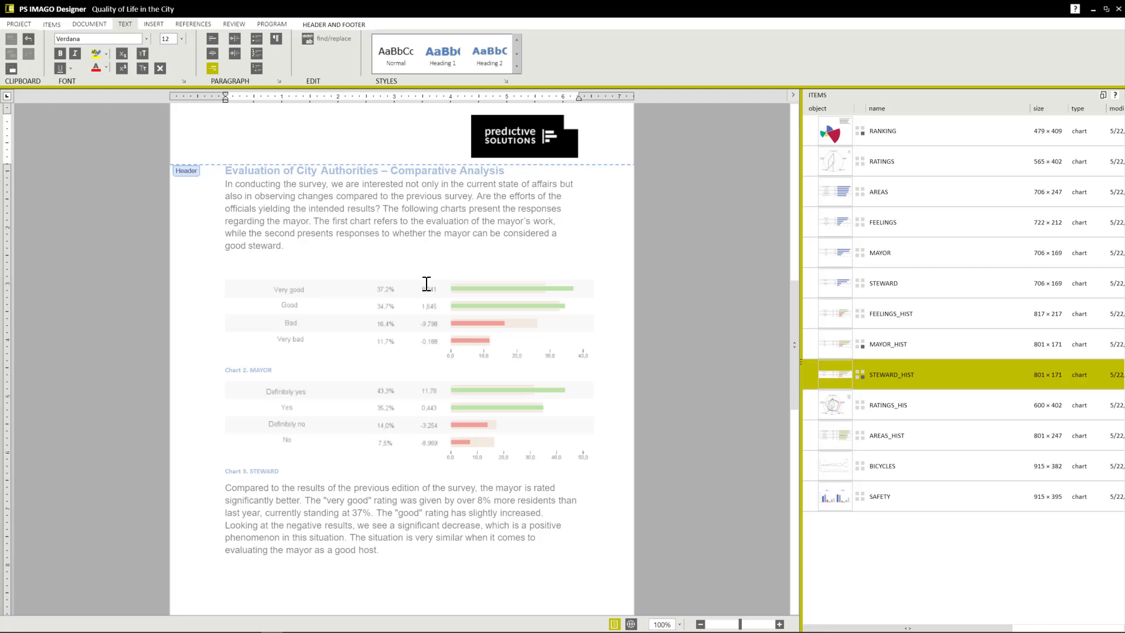
pyautogui.press('Escape')
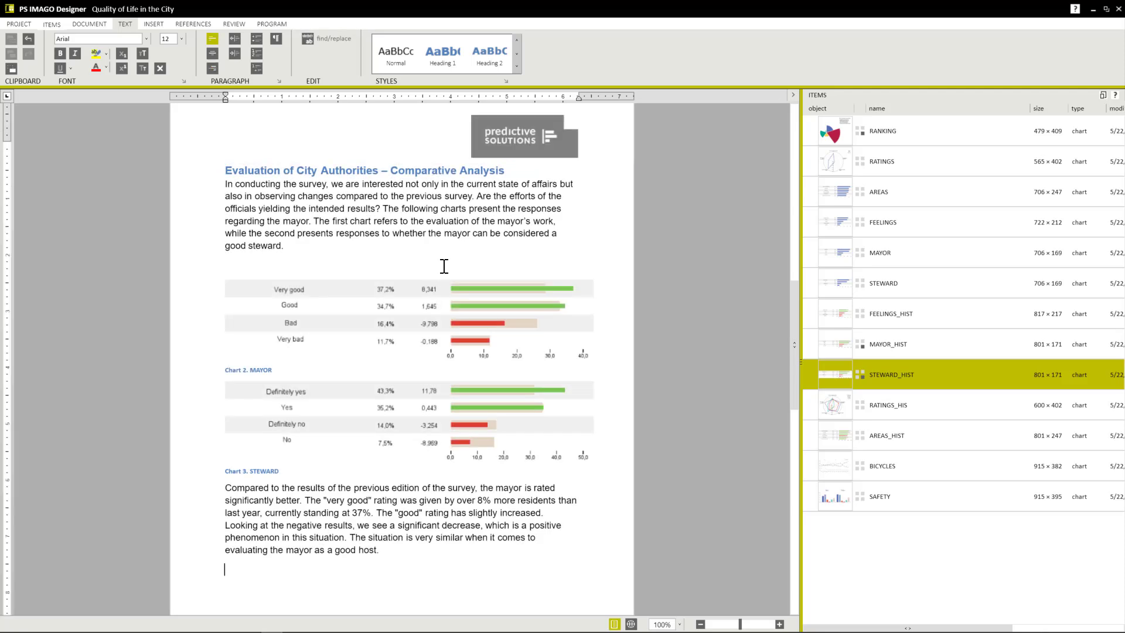
# Insert a page break after the last Survey Description paragraph and add a table of contents on the new page
pyautogui.scroll(-10, 437, 264)
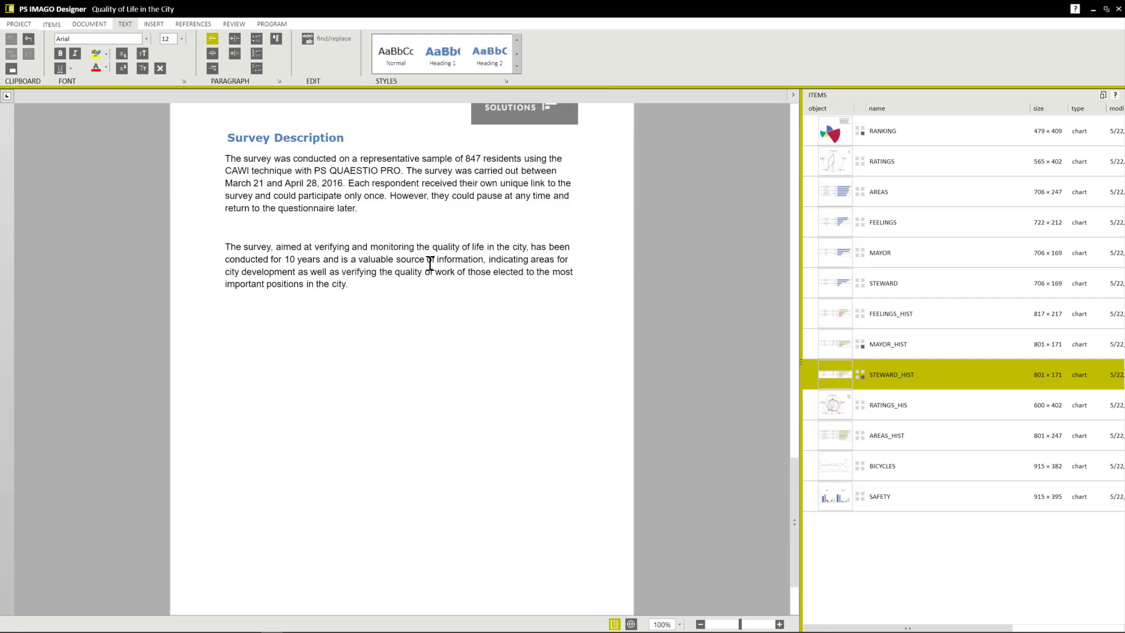
pyautogui.click(377, 290)
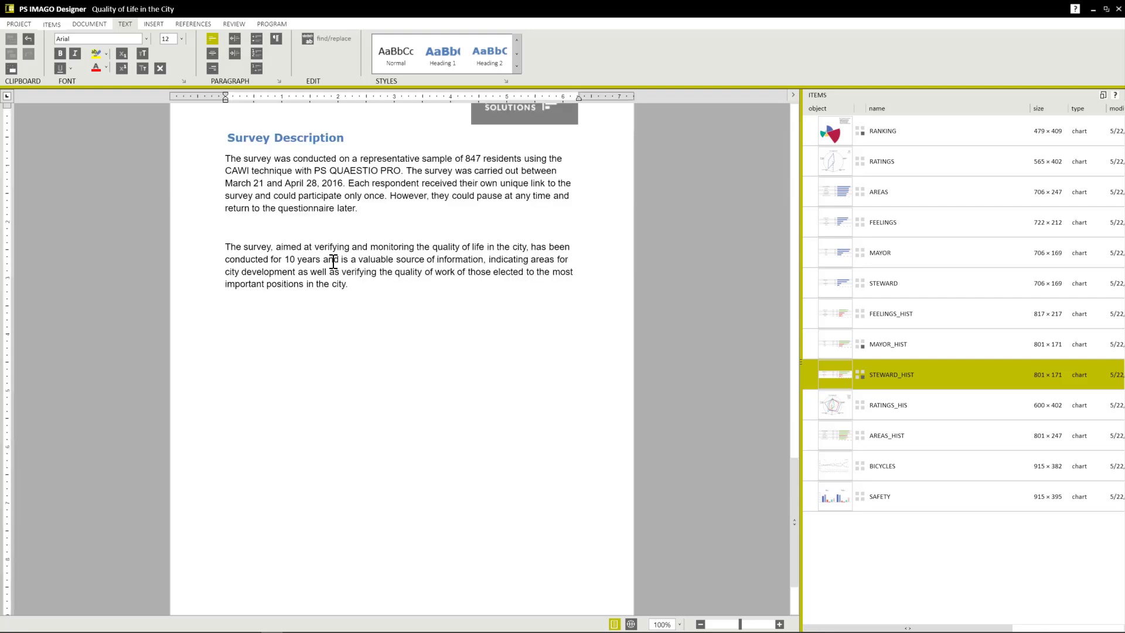
pyautogui.click(152, 24)
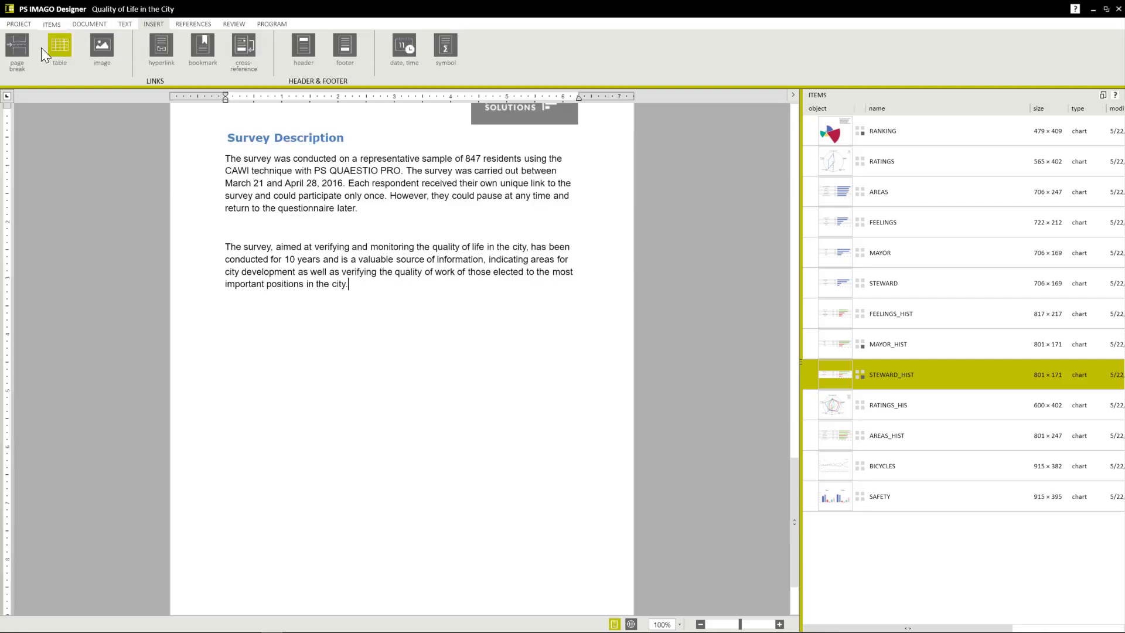
pyautogui.click(20, 47)
pyautogui.scroll(-6, 342, 331)
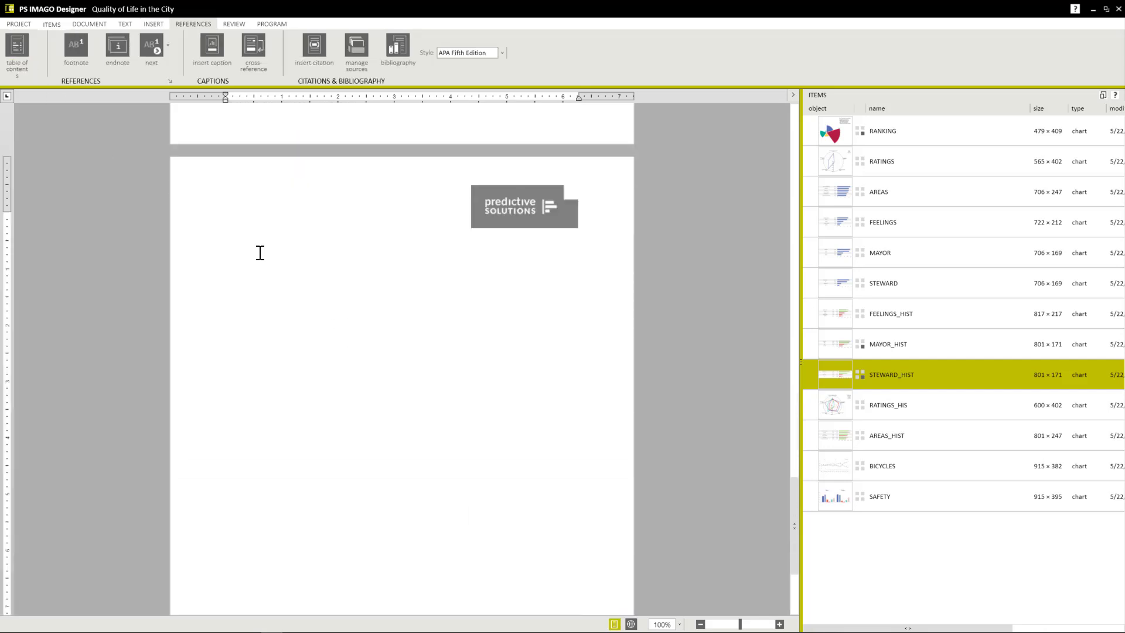
pyautogui.click(14, 56)
pyautogui.click(549, 421)
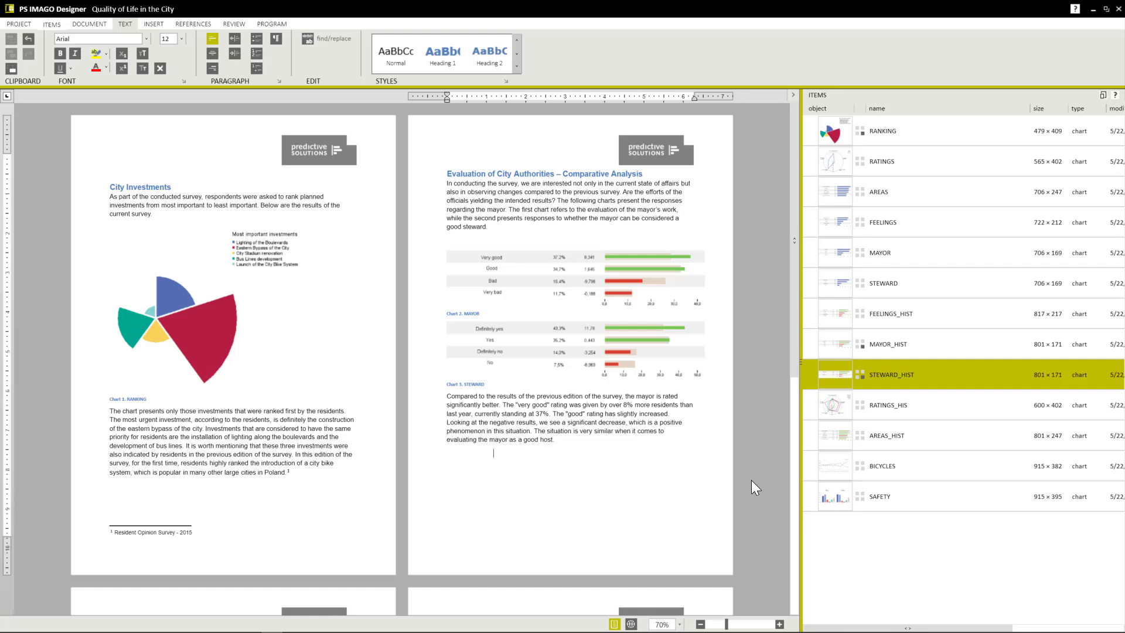
# Review the finished report's pages from City Investments through to the table of contents
pyautogui.scroll(-3, 751, 479)
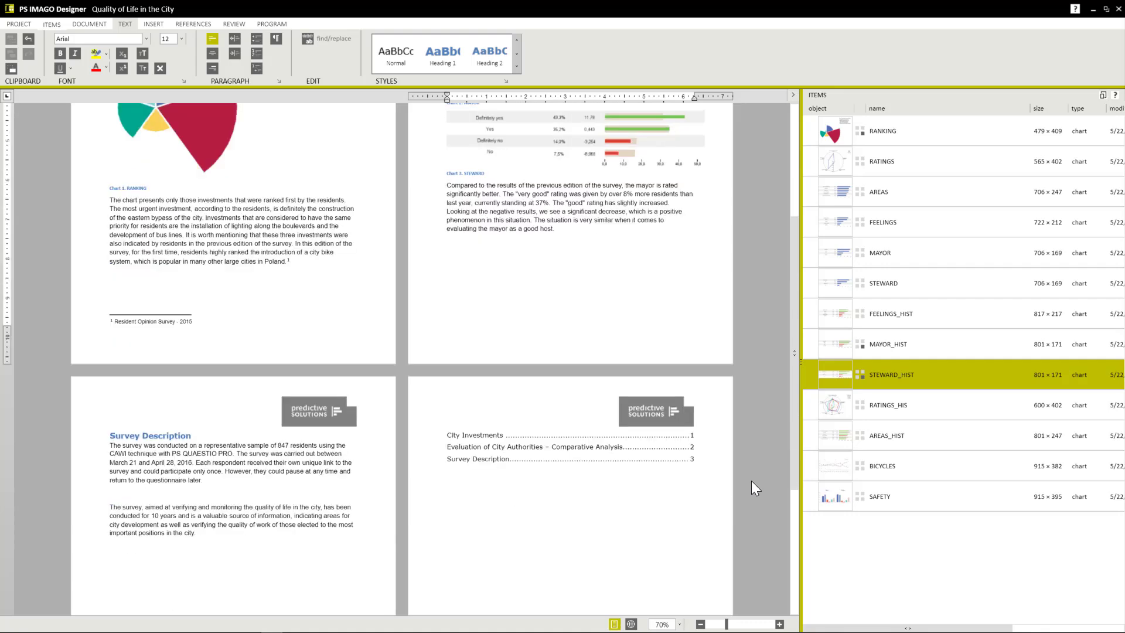
pyautogui.scroll(-1, 750, 480)
pyautogui.scroll(-1, 751, 480)
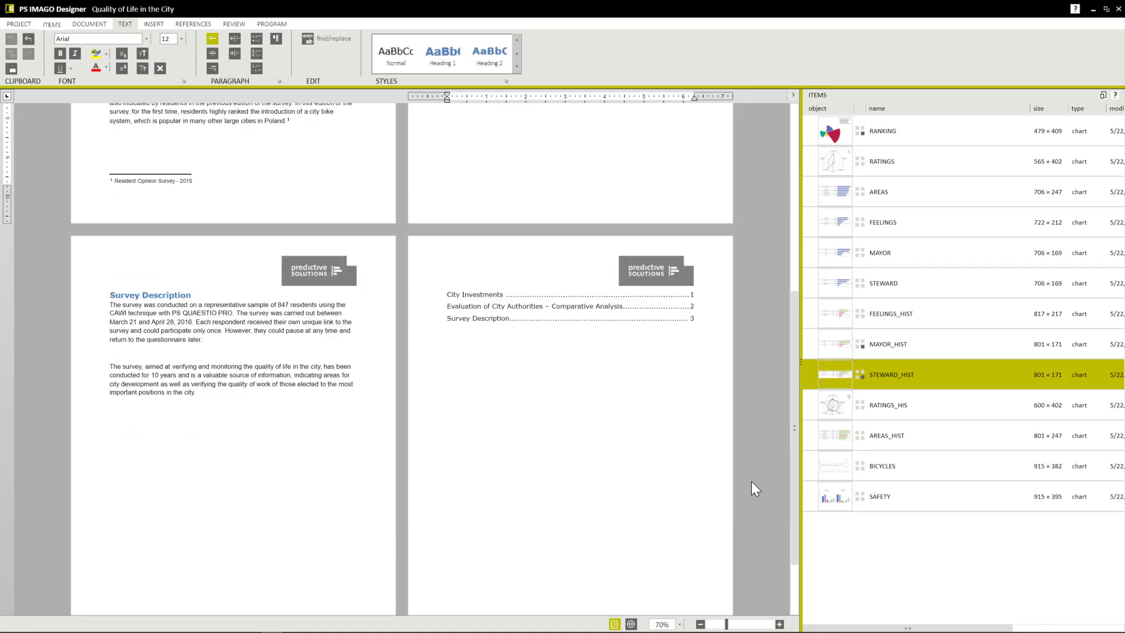
pyautogui.scroll(-1, 751, 488)
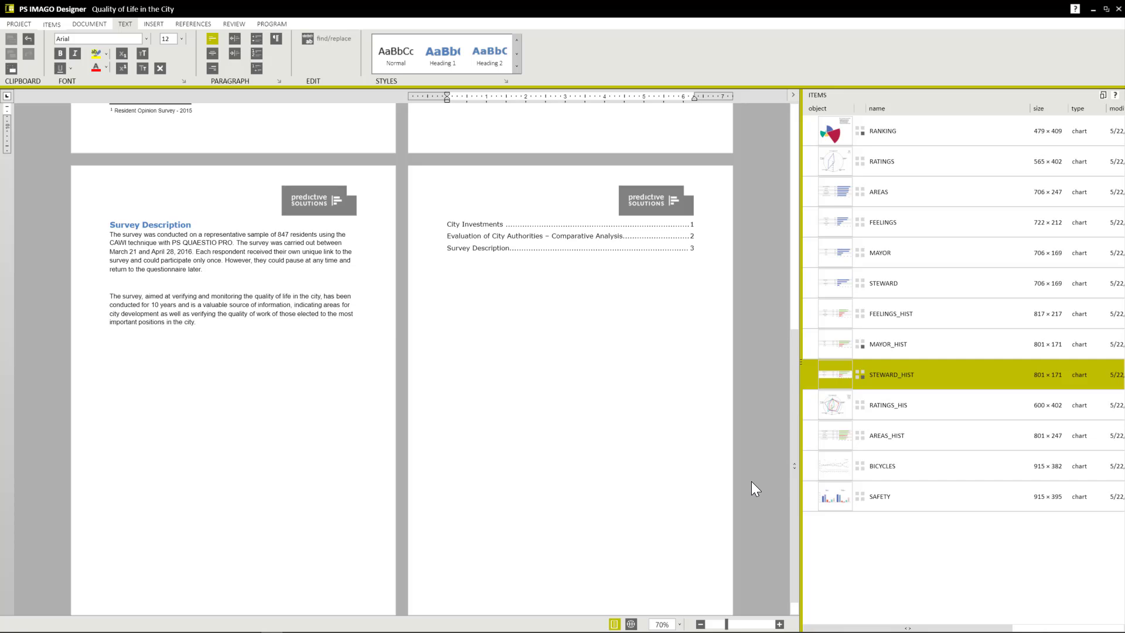
pyautogui.scroll(-1, 752, 481)
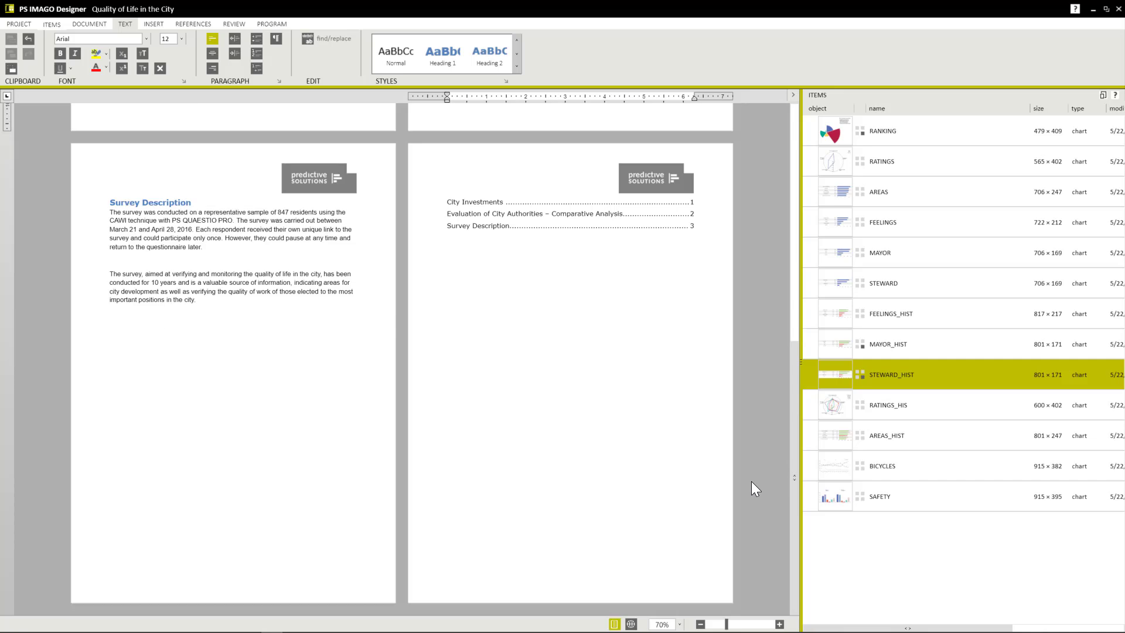